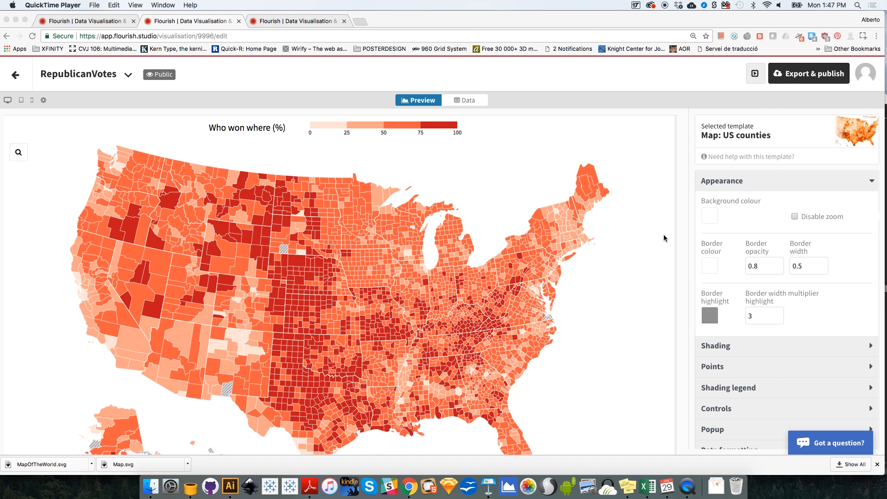
Step: Change the shading legend's custom title to "Republican vote (%)"
left_click(733, 183)
left_click(737, 182)
left_click(743, 244)
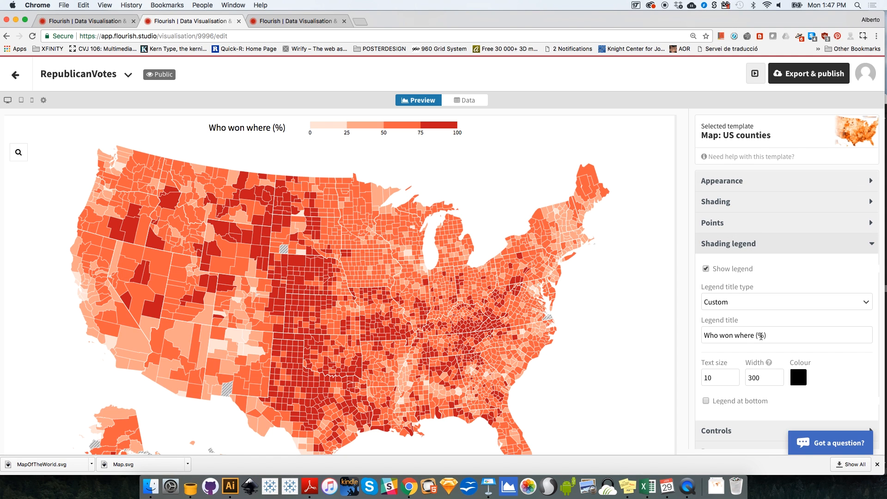
left_click_drag(757, 334, 691, 333)
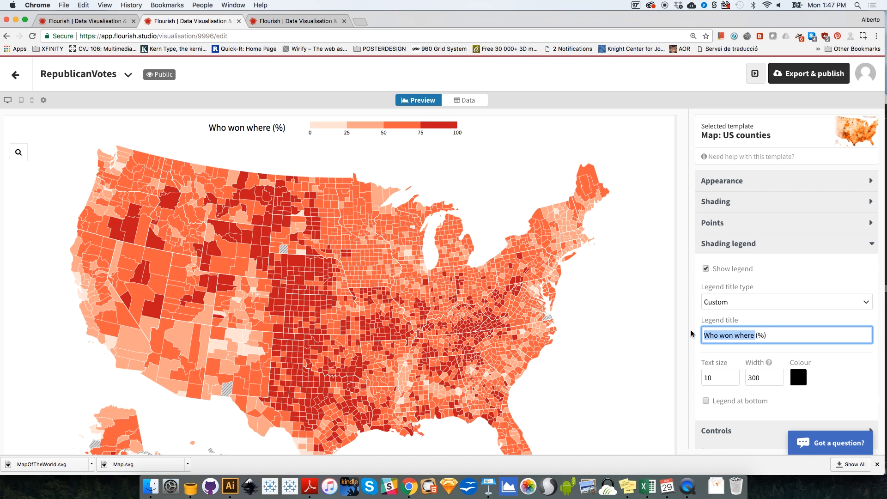
type("Republican")
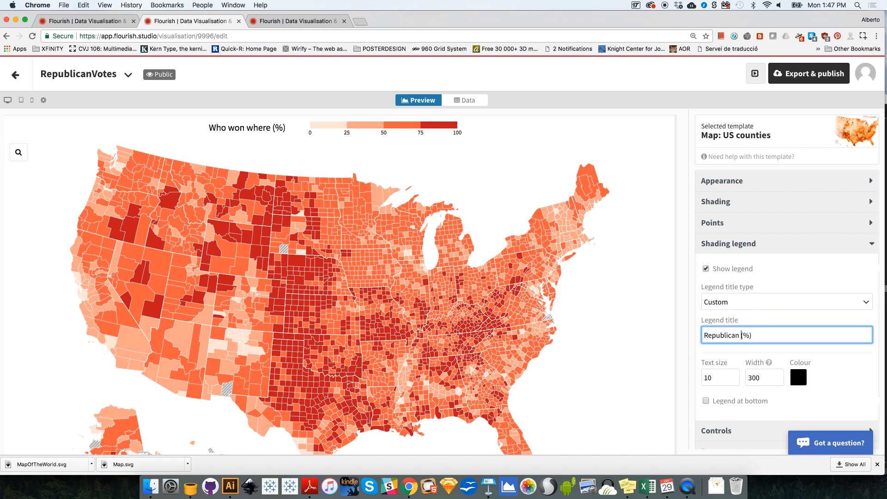
type(" vote")
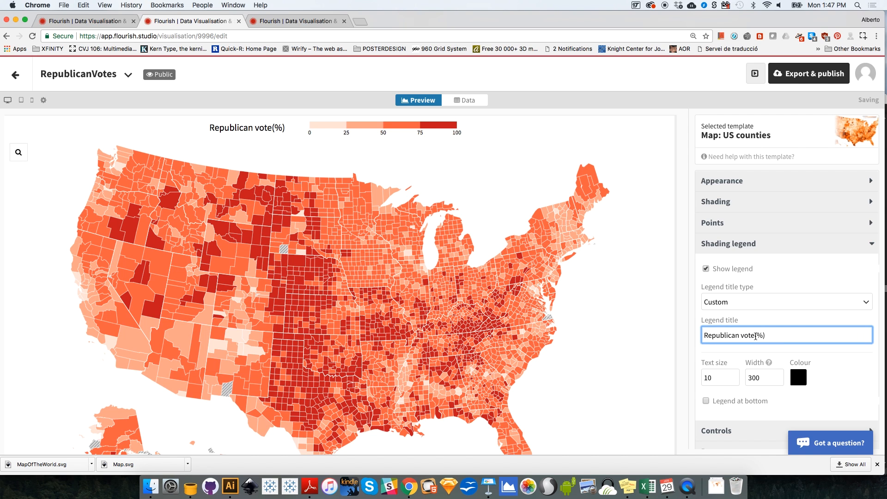
left_click(629, 144)
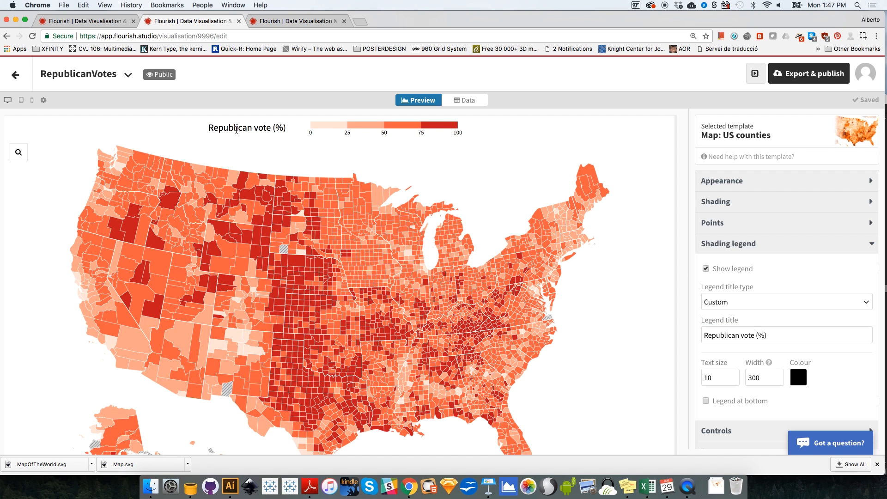
Step: Return to the projects overview, duplicate the RepublicanVotes visualisation and open the copy
left_click(19, 79)
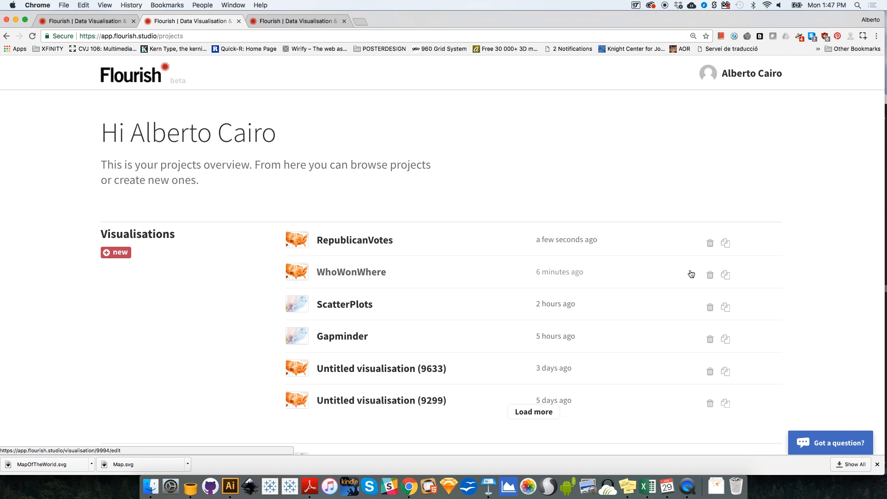
left_click(725, 243)
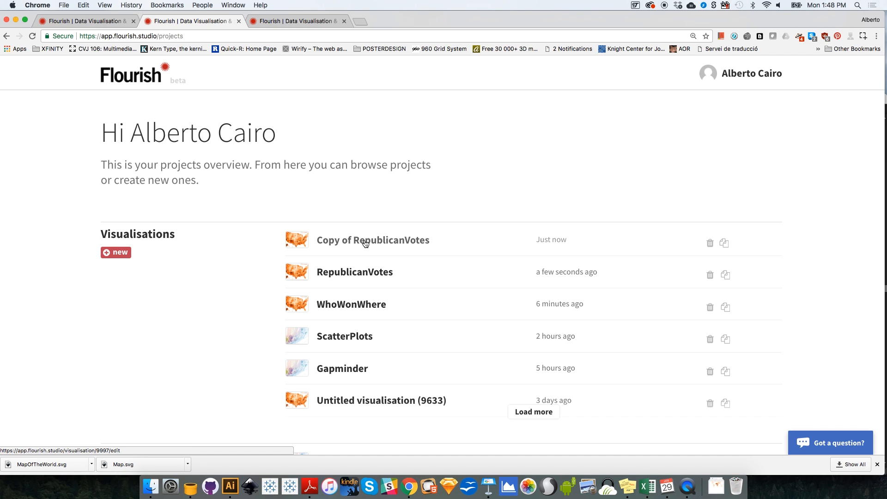
left_click(361, 241)
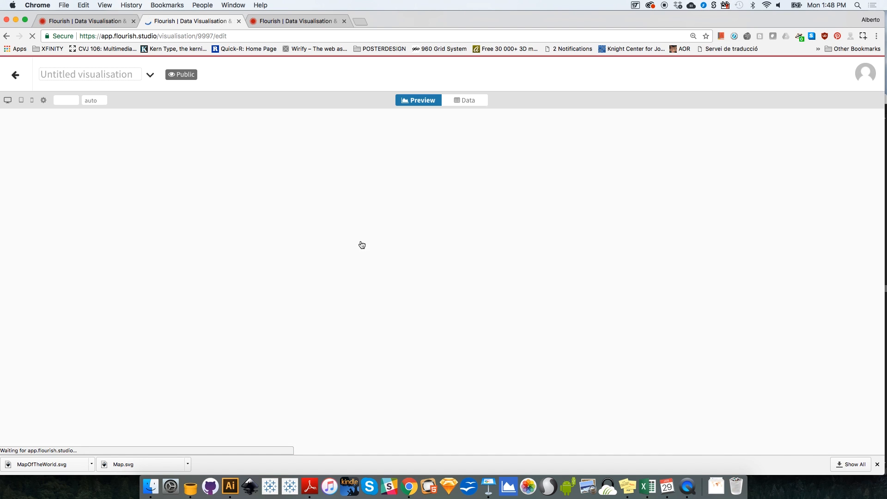
Step: Rename the copied visualisation as DemocraticVotes
left_click(129, 74)
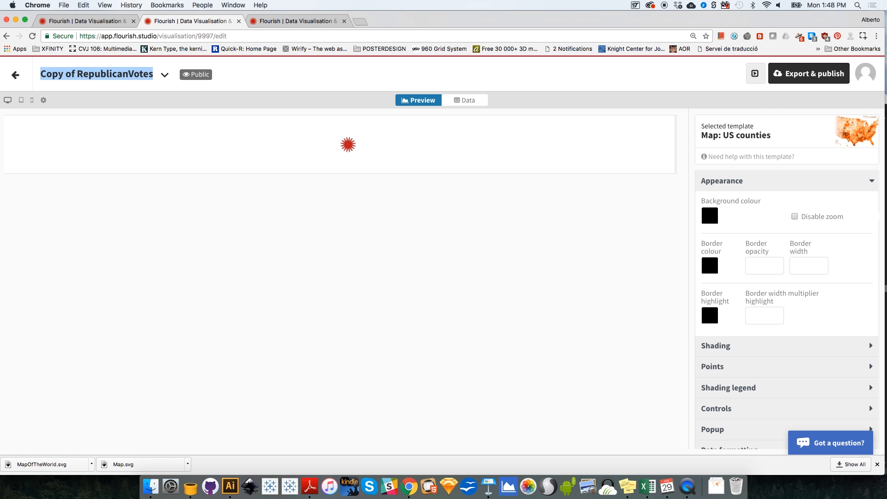
type("DemocraticVotes")
left_click(128, 75)
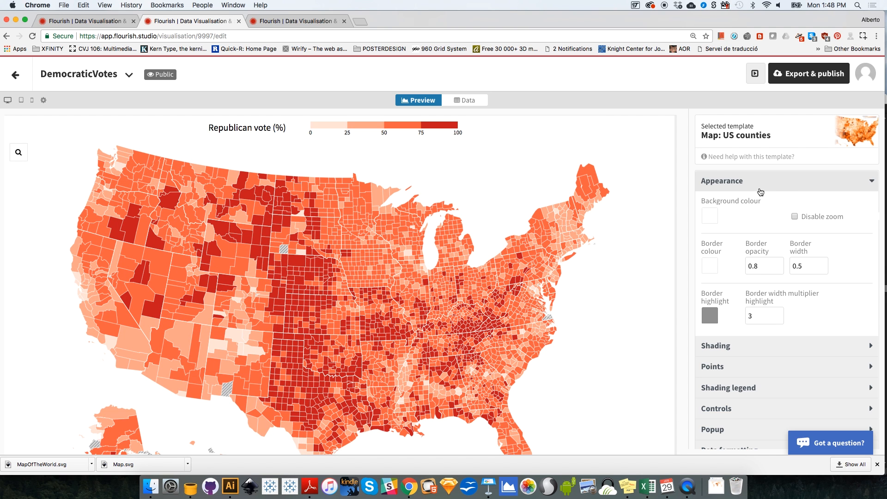
Step: In the shading data, set the Values column to N (PerDemROUND)
left_click(472, 103)
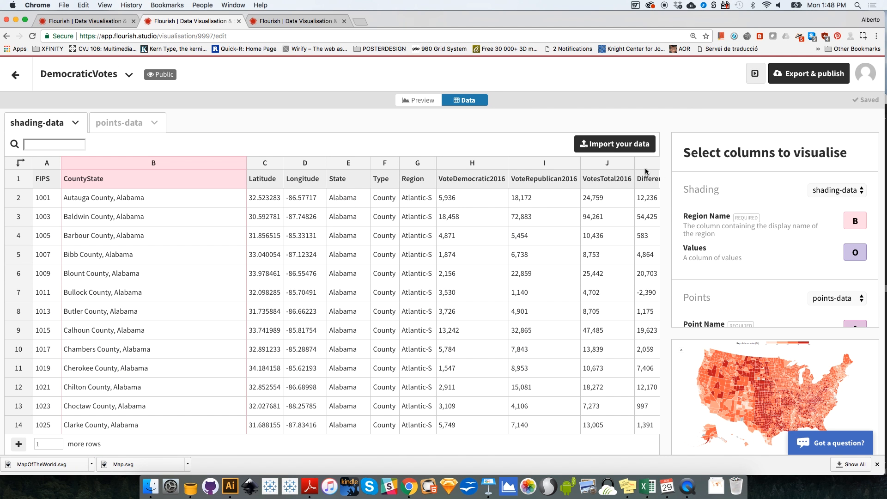
left_click(619, 166)
key("Right")
key("Right")
key("Right")
key("Right")
key("Right")
key("Right")
key("Right")
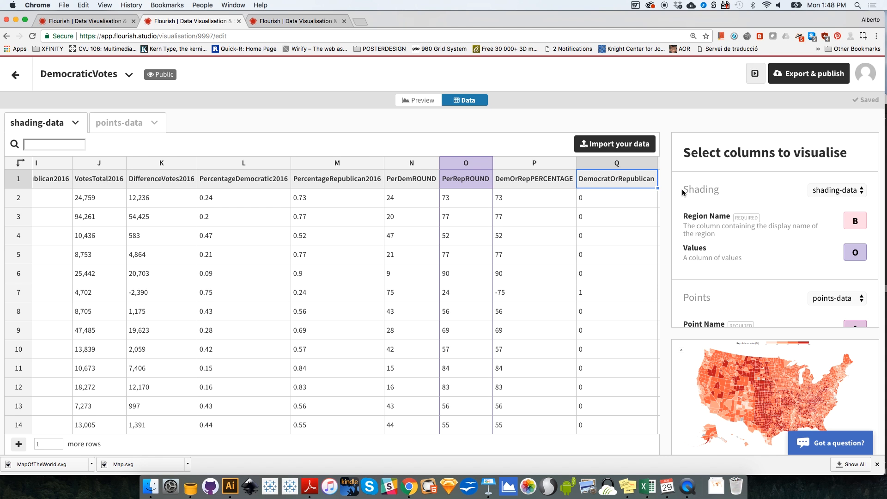
left_click(845, 252)
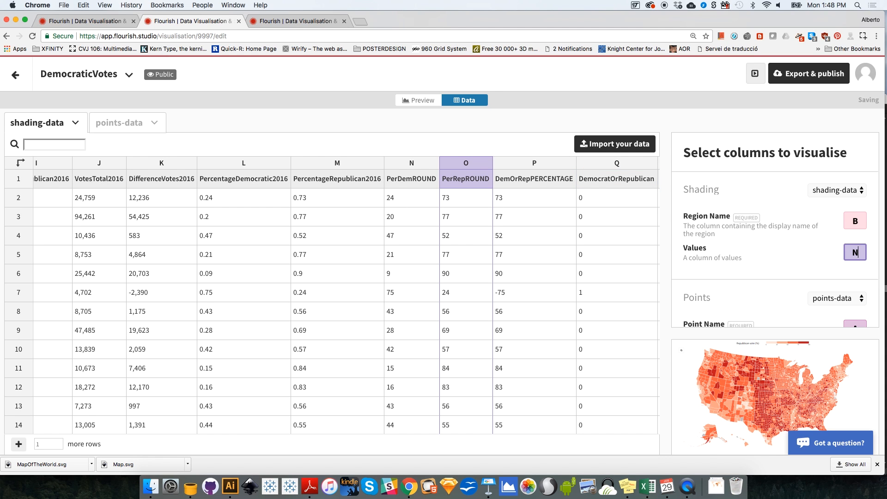
type("N")
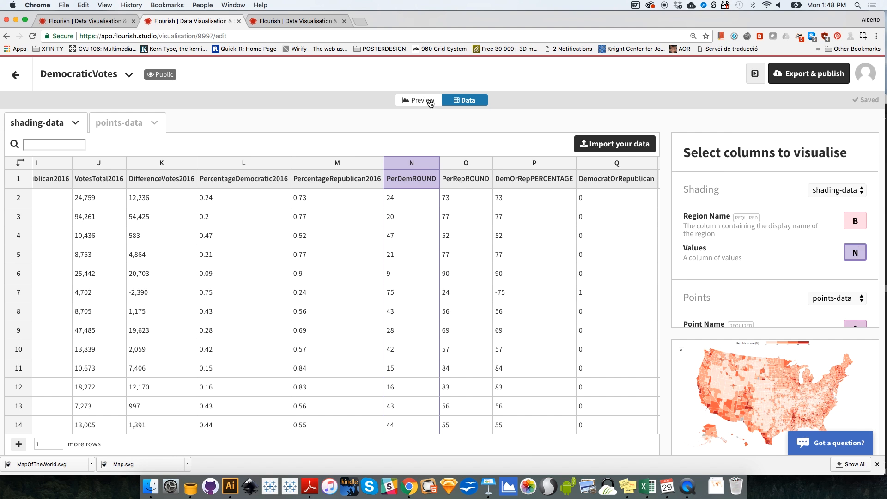
Step: Go back to the map preview and change the shading's sequential palette to Blues
left_click(428, 100)
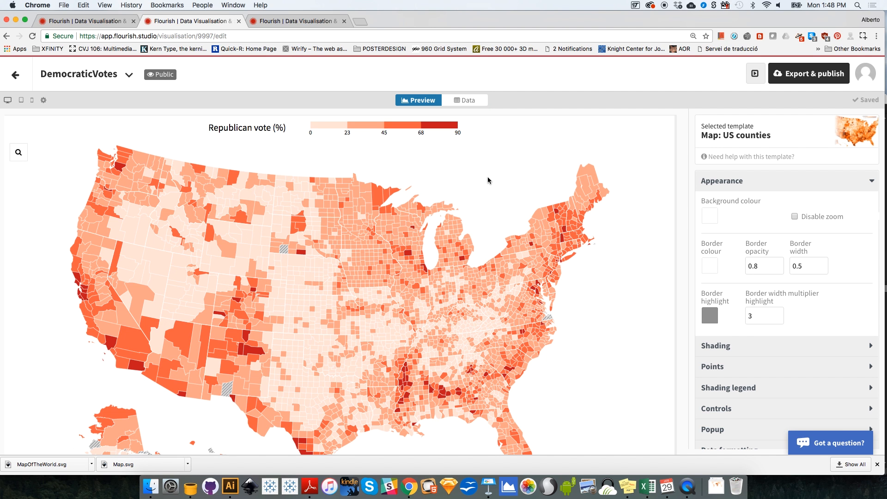
left_click(746, 186)
left_click(730, 209)
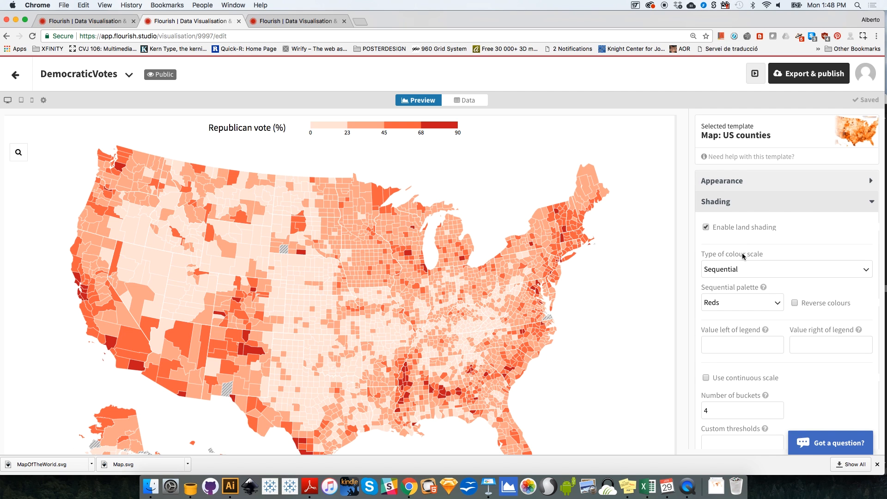
left_click(733, 298)
left_click(719, 361)
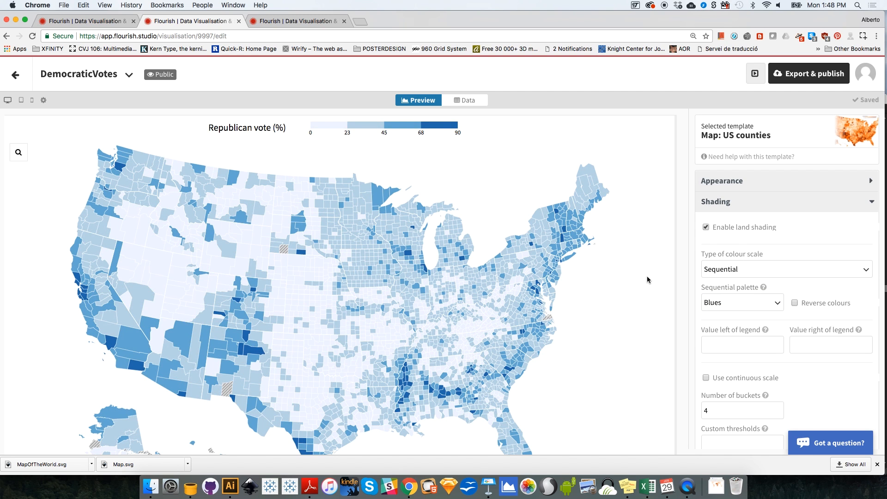
Step: Change the shading legend's title to "Democratic vote (%)"
left_click(733, 204)
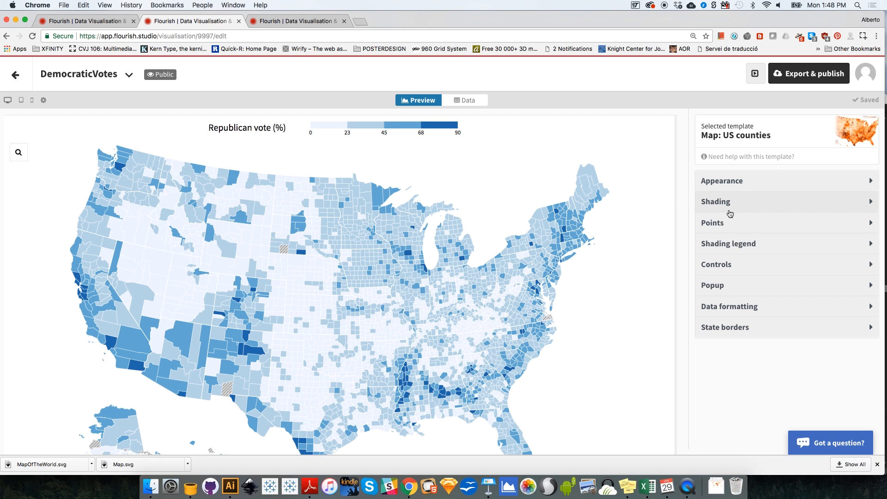
left_click(724, 250)
left_click(724, 334)
double_click(724, 335)
key("BackSpace")
type("Democ")
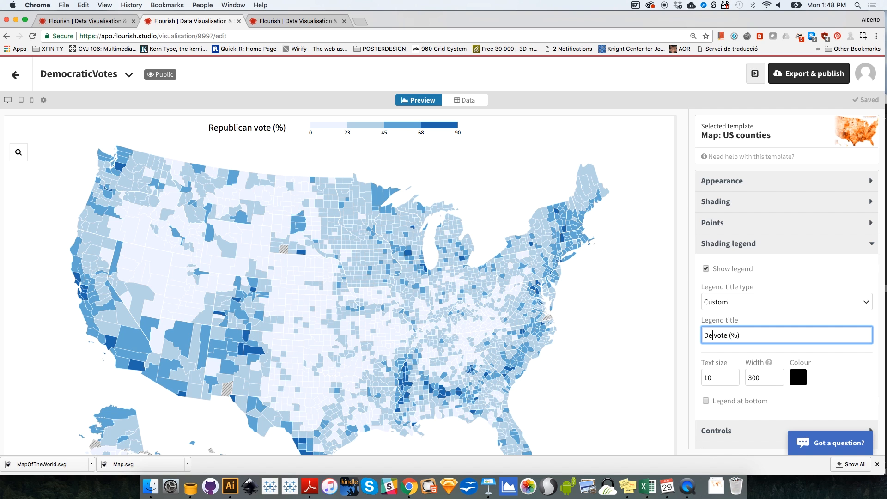
type("ratic")
Step: Leave the map, switch to the Election 2016 Sequence story and display its sixth slide with the correlation scatter plots
left_click(19, 79)
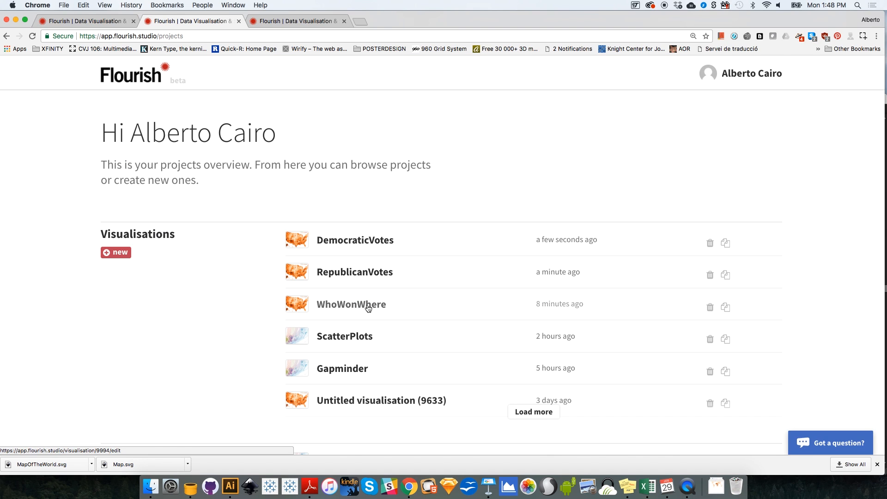
left_click(311, 22)
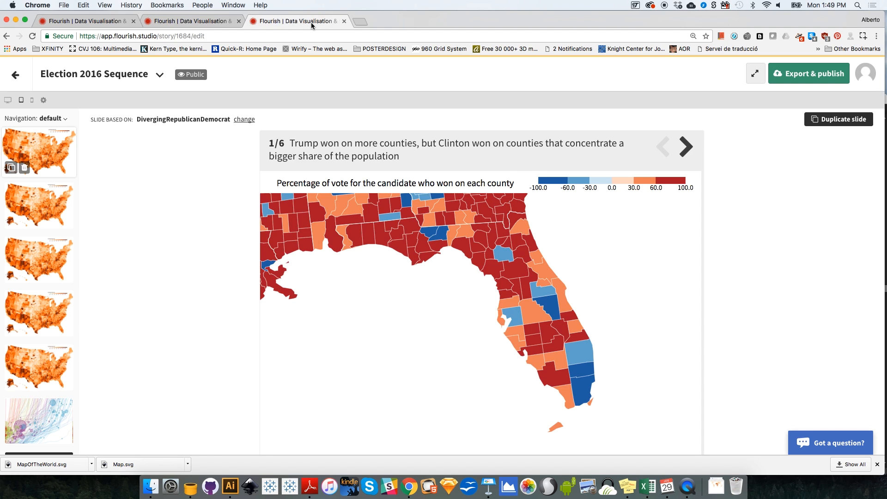
left_click(54, 414)
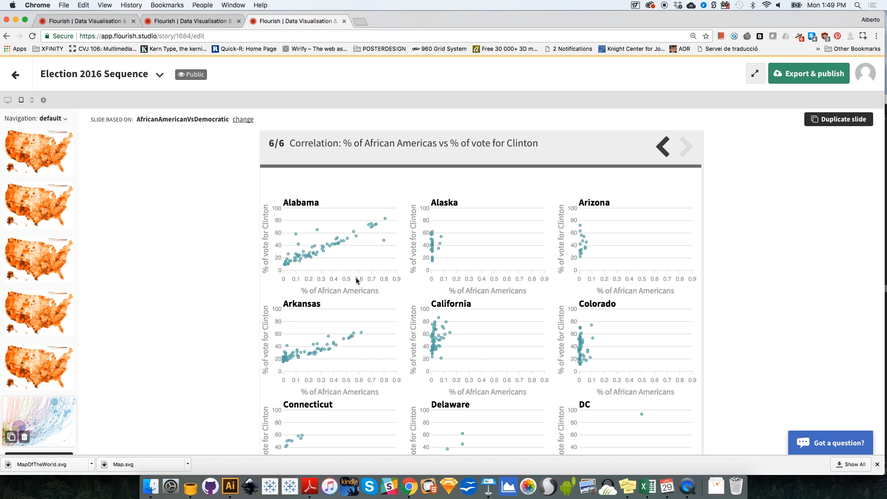
Step: Examine the state-by-state scatter plots of African American share against the vote for Clinton, then return to the slide list
left_click_drag(285, 198, 314, 199)
left_click(297, 277)
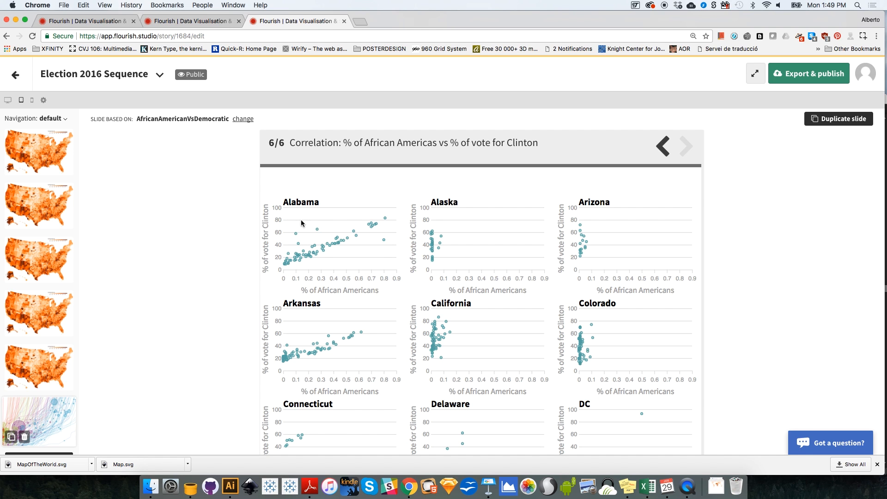
scroll(495, 346, "down", 3)
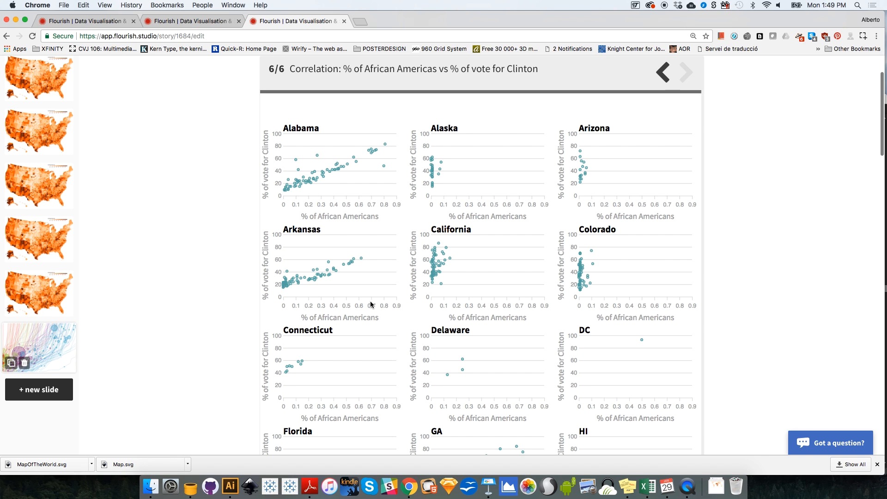
scroll(579, 320, "down", 2)
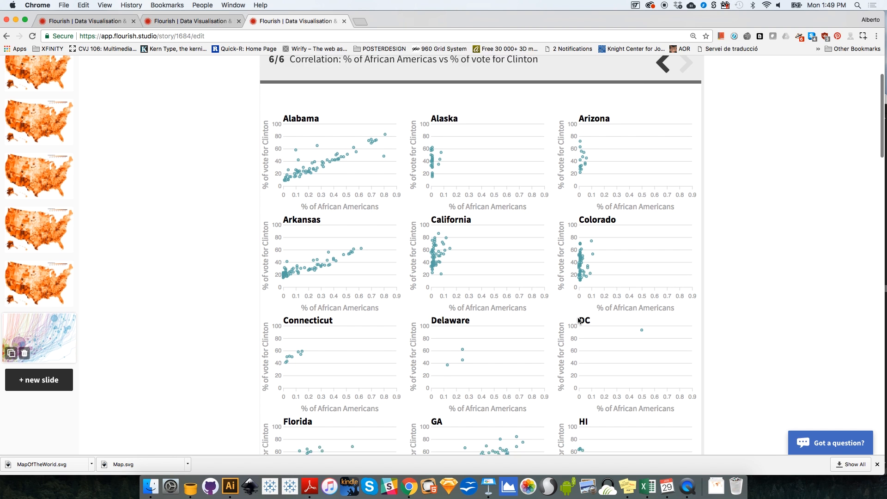
scroll(578, 320, "down", 10)
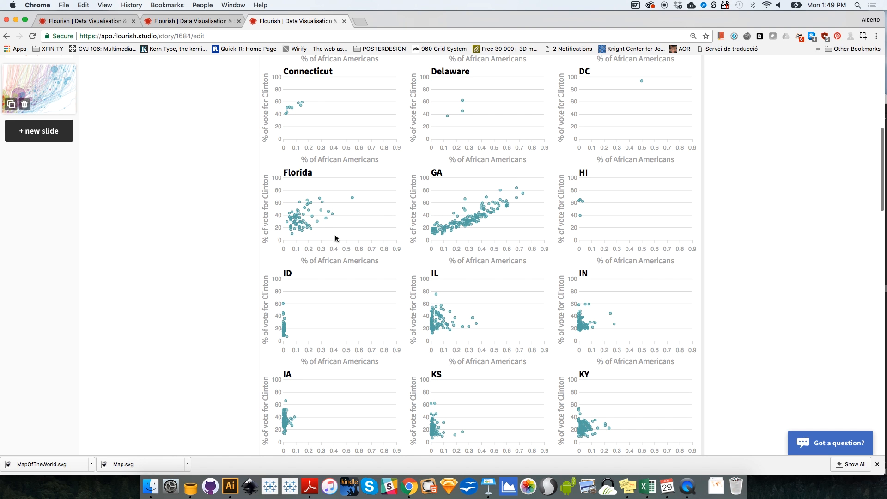
scroll(364, 227, "down", 3)
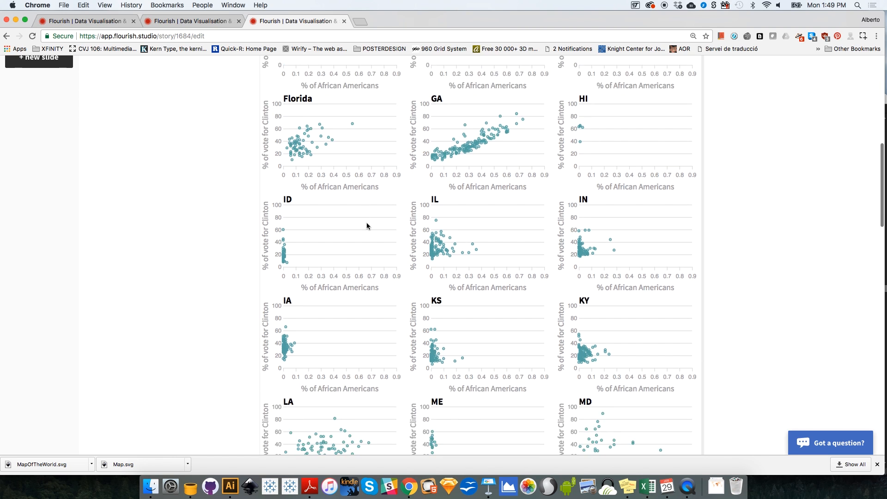
left_click_drag(879, 215, 817, 376)
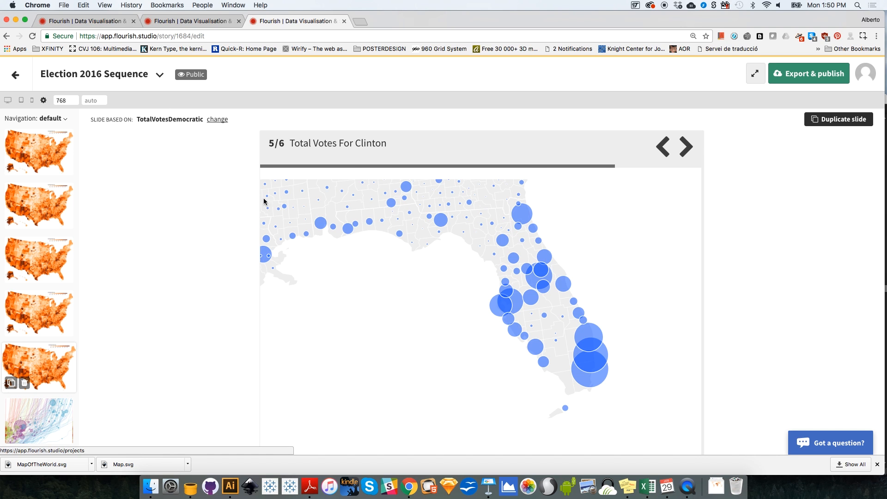
Step: Return to the projects overview and create a new visualisation from the "Map: US counties" template
left_click(15, 74)
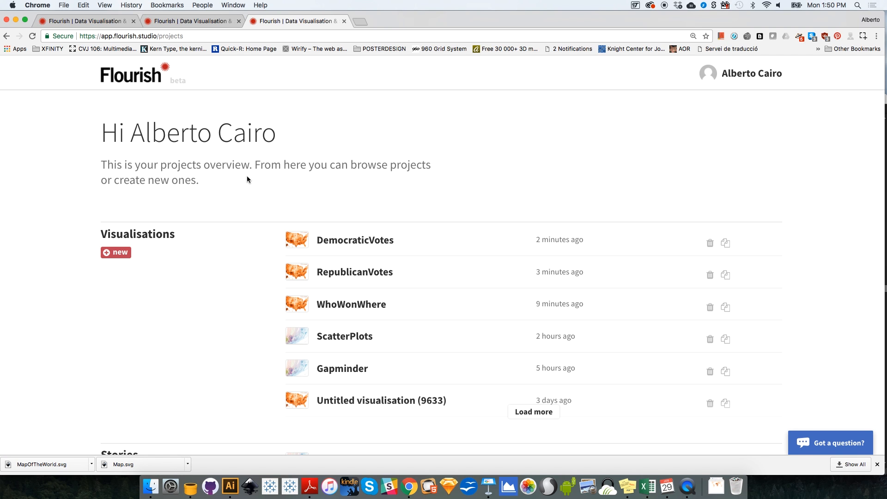
left_click(125, 256)
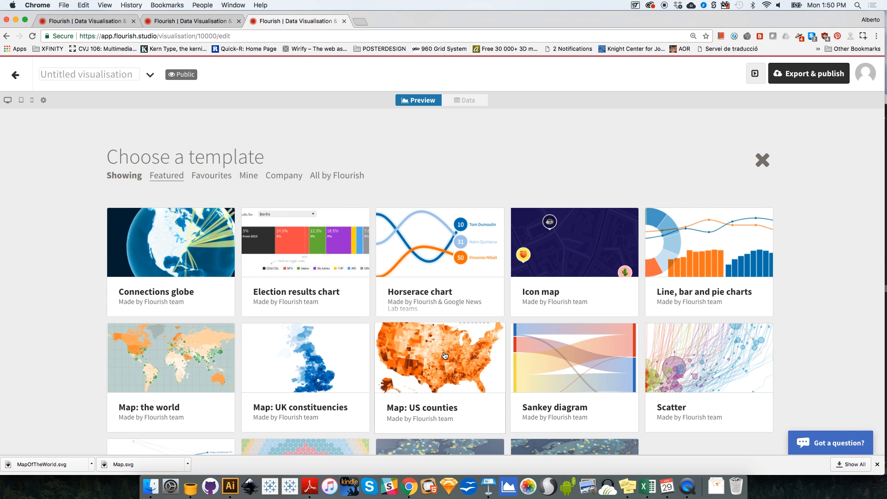
left_click(443, 354)
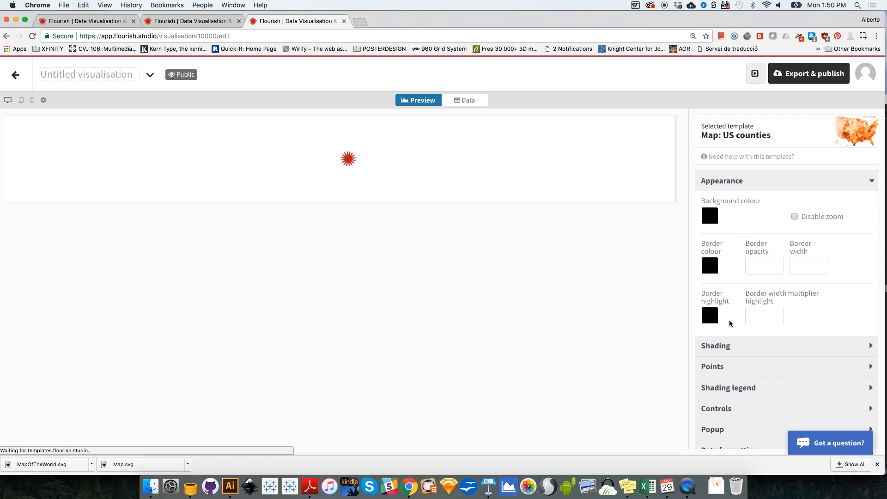
Step: Name the new visualisation TotalRepublicanVotes and disable its land shading
left_click(736, 189)
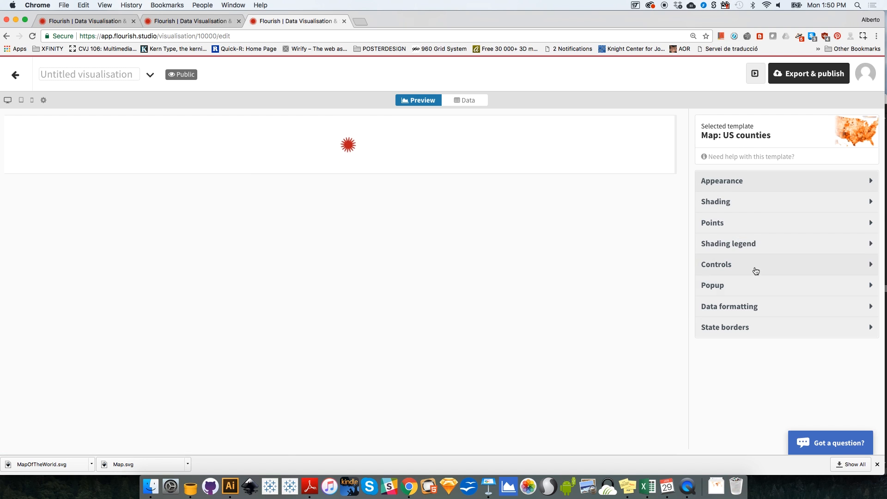
left_click(730, 201)
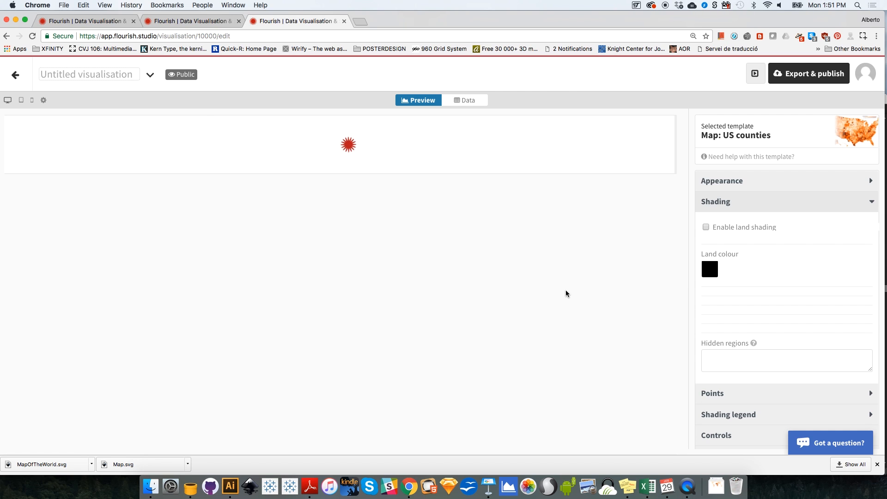
left_click(133, 75)
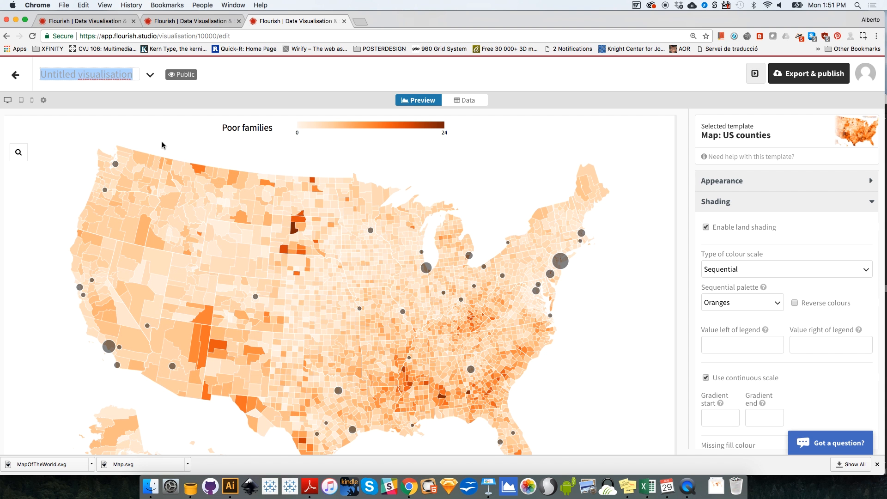
type("TotalRepub")
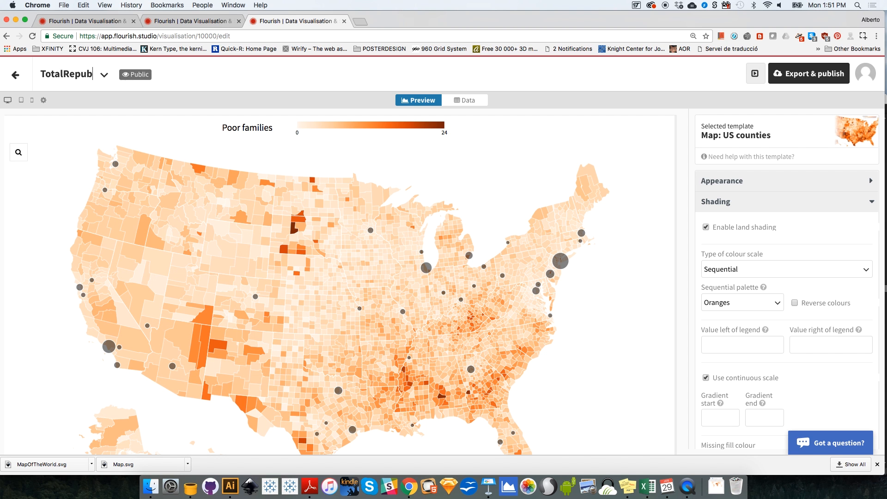
type("licanVotes")
key("Return")
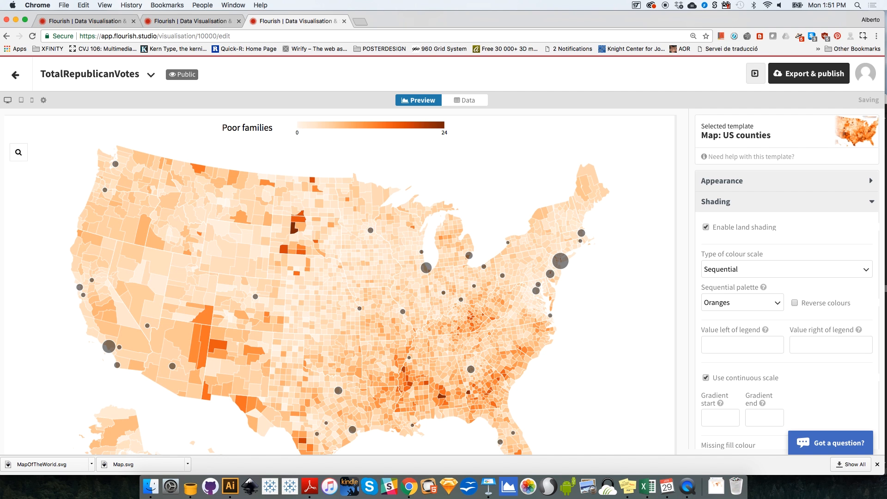
left_click(706, 226)
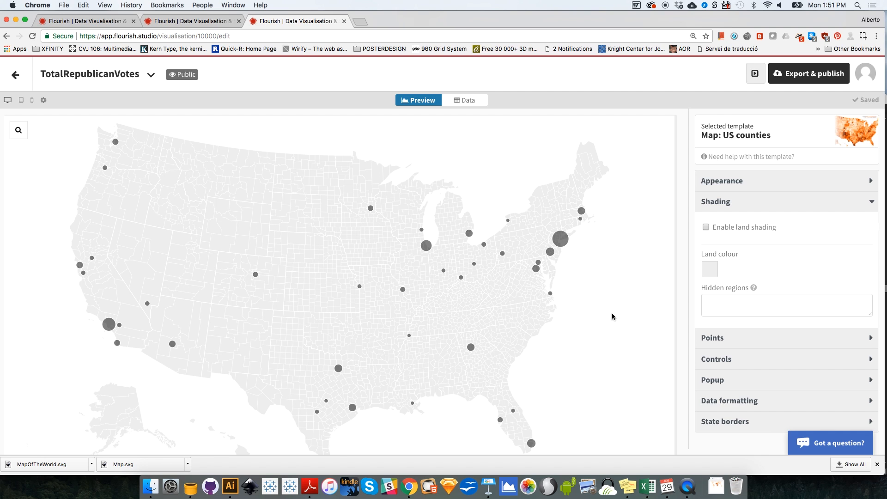
left_click(866, 204)
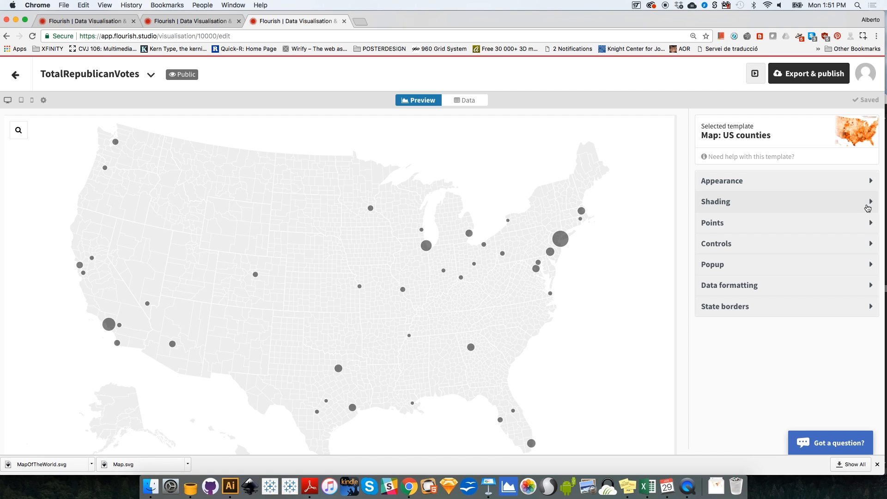
Step: Import the county election spreadsheet into the points-data sheet, overwriting the current sheet, and proceed to column selection
left_click(475, 107)
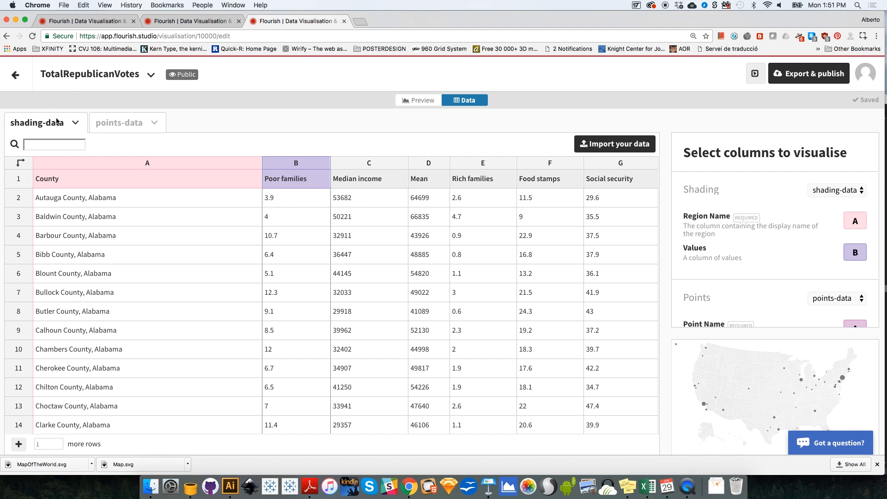
left_click(127, 123)
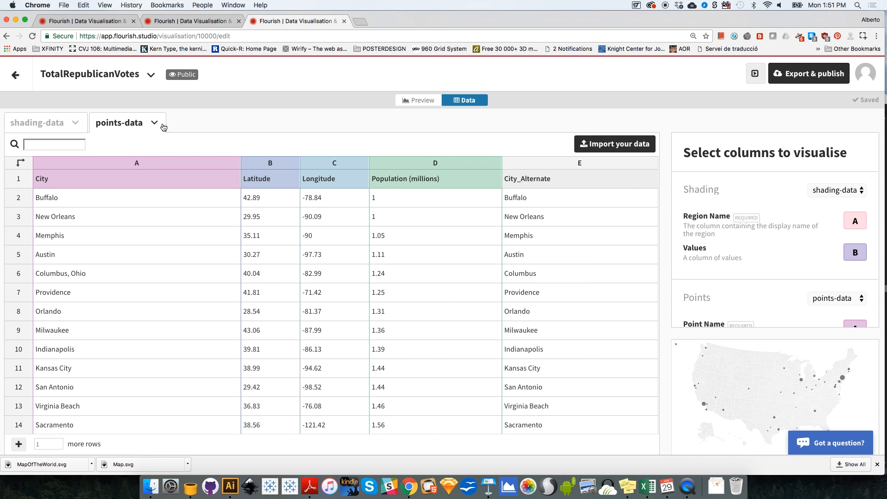
left_click(617, 144)
left_click(426, 102)
double_click(412, 102)
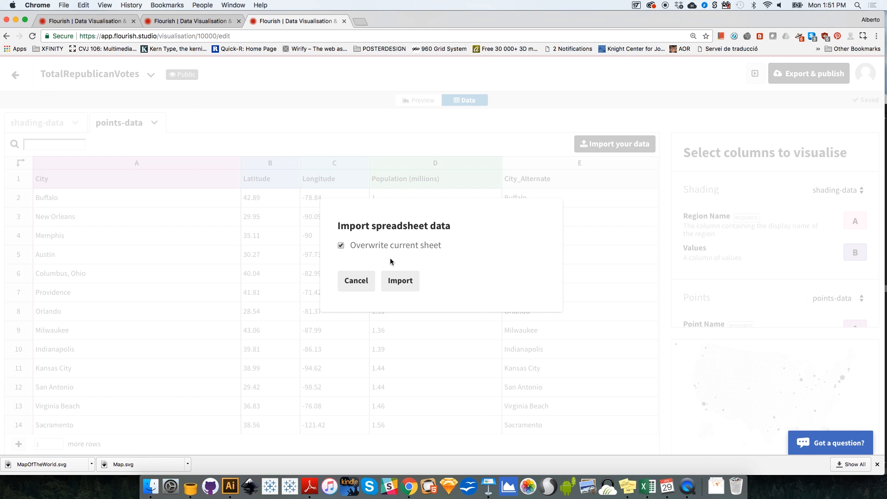
left_click(403, 281)
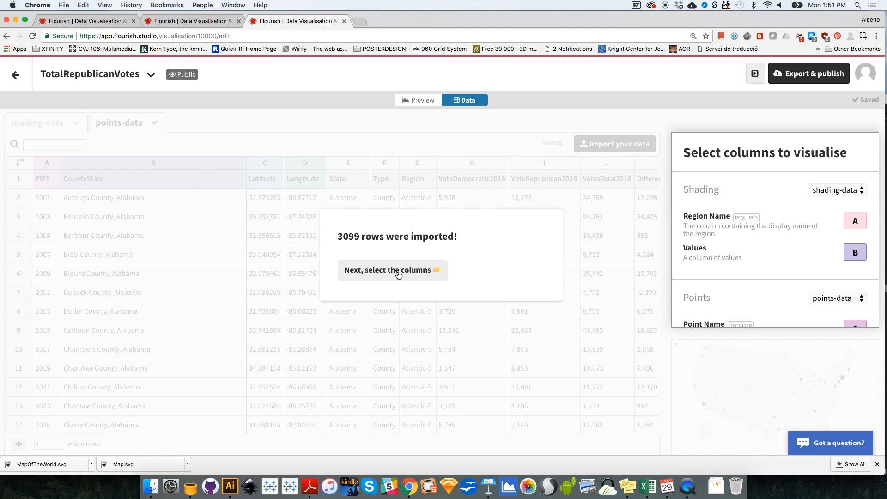
left_click(397, 273)
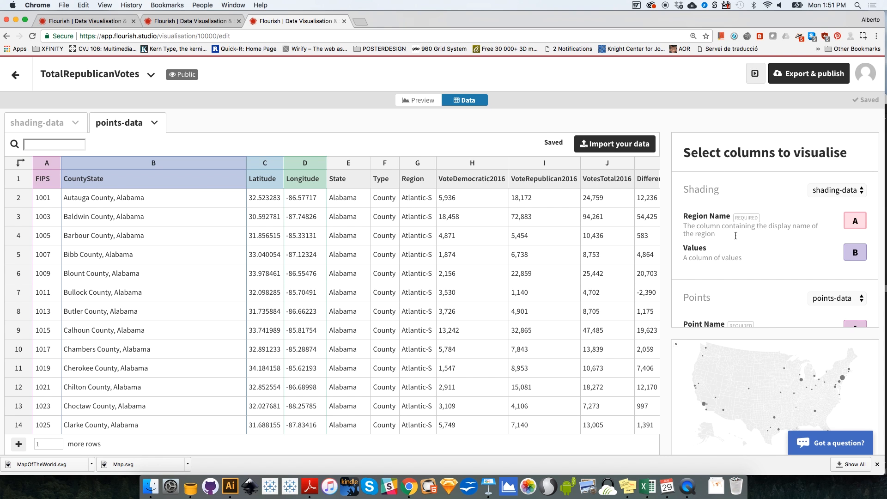
Step: Assign the points' columns: B for the point name, C for the latitude and D for the longitude
scroll(785, 261, "down", 5)
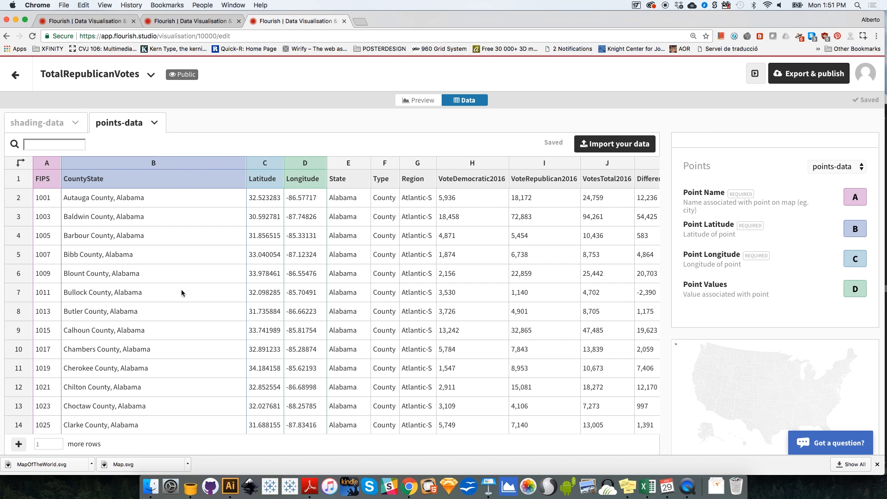
left_click(857, 199)
type("B")
left_click(866, 229)
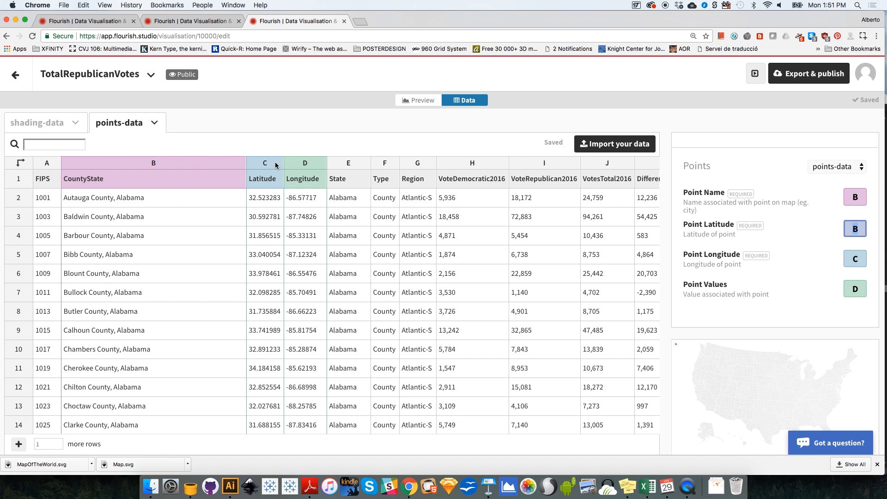
type("C")
left_click(859, 259)
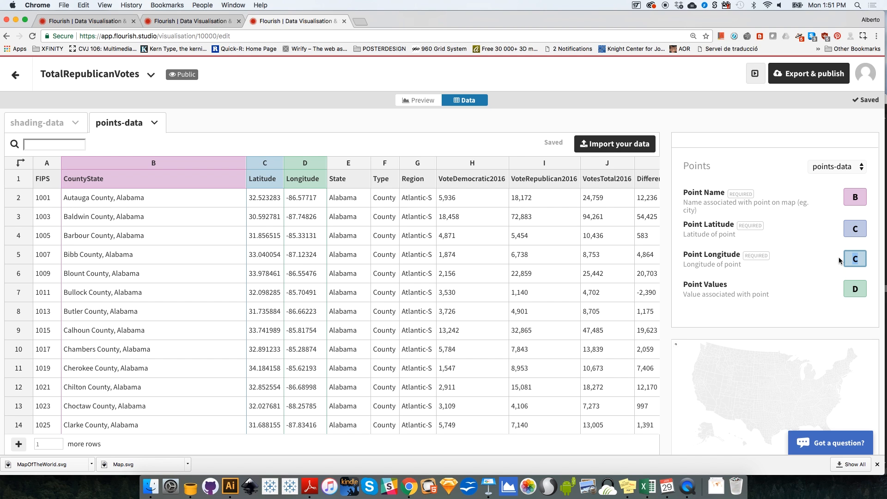
type("D")
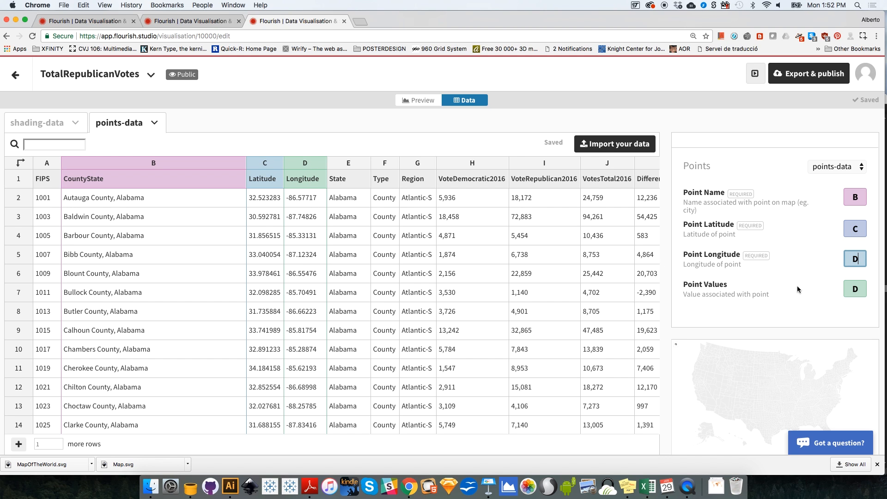
Step: Set the point values to column I, VoteRepublican2016
left_click(856, 290)
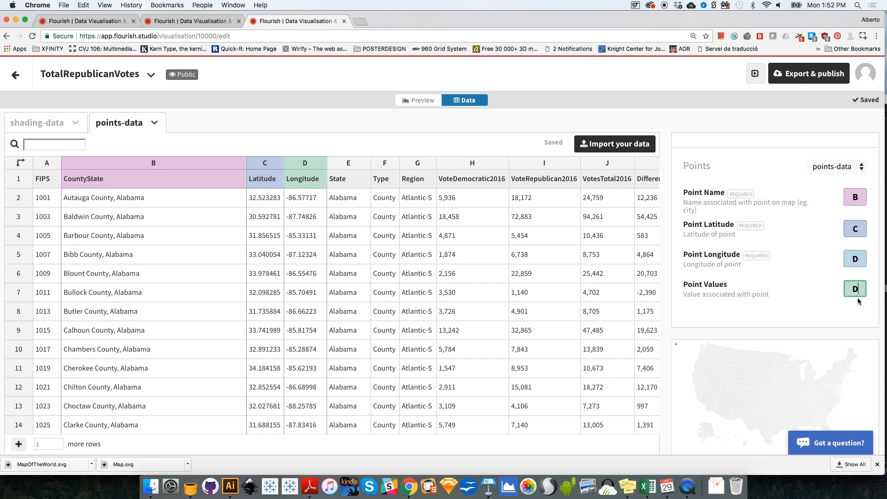
left_click(610, 165)
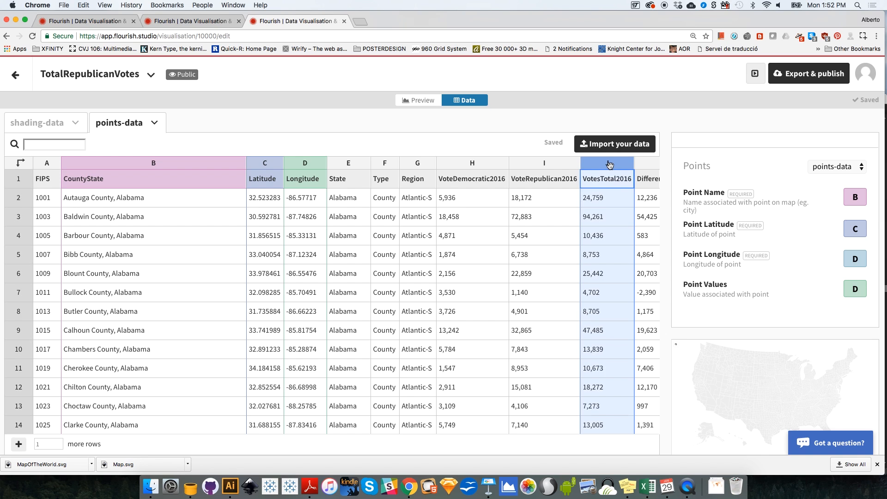
left_click(532, 163)
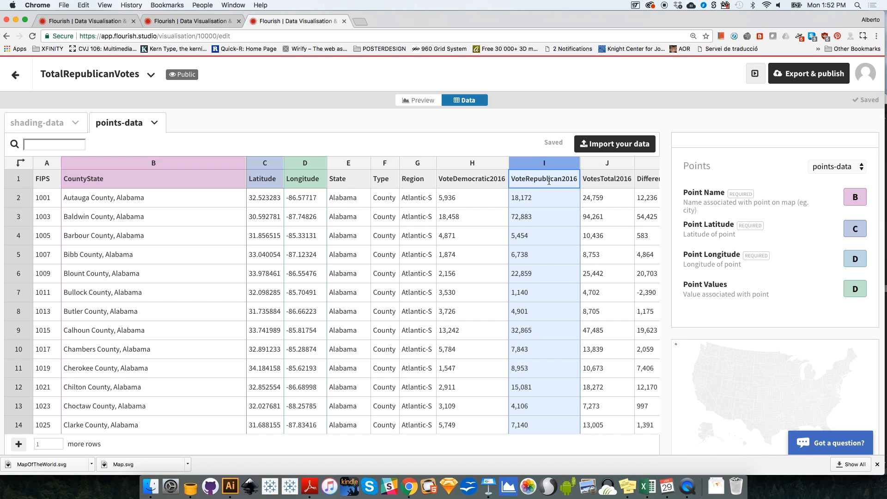
left_click(851, 291)
type("I")
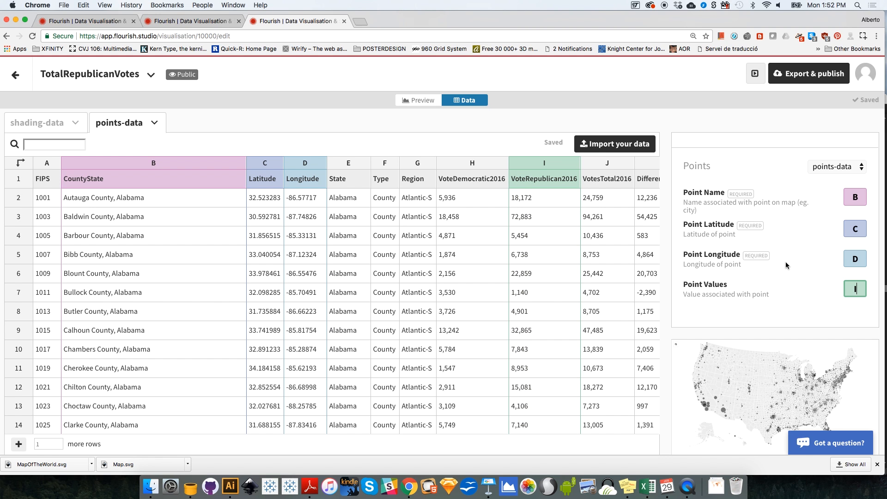
Step: In the map preview, set the points' maximum radius to 20 and scale them relative to the maximum value in all data
left_click(431, 101)
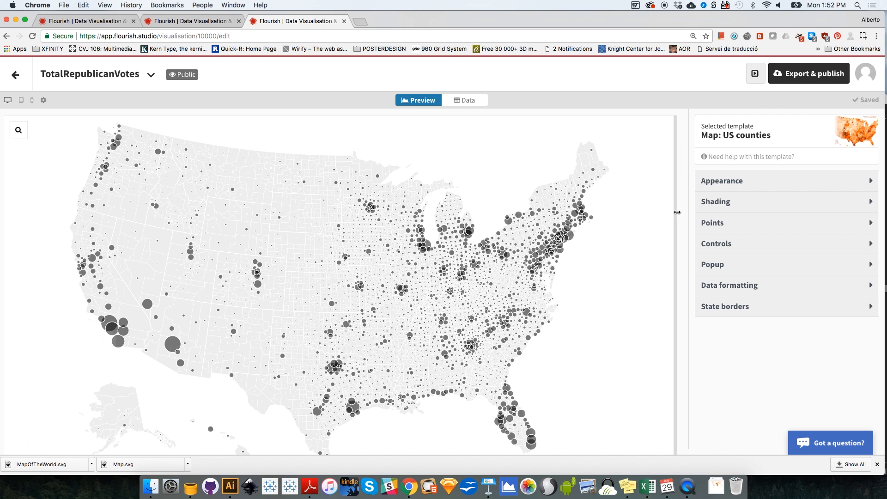
left_click(727, 226)
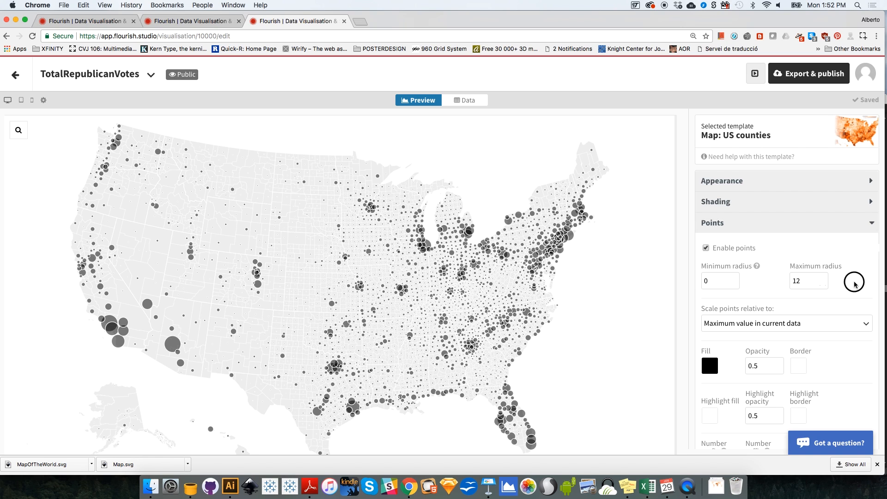
scroll(854, 281, "down", 2)
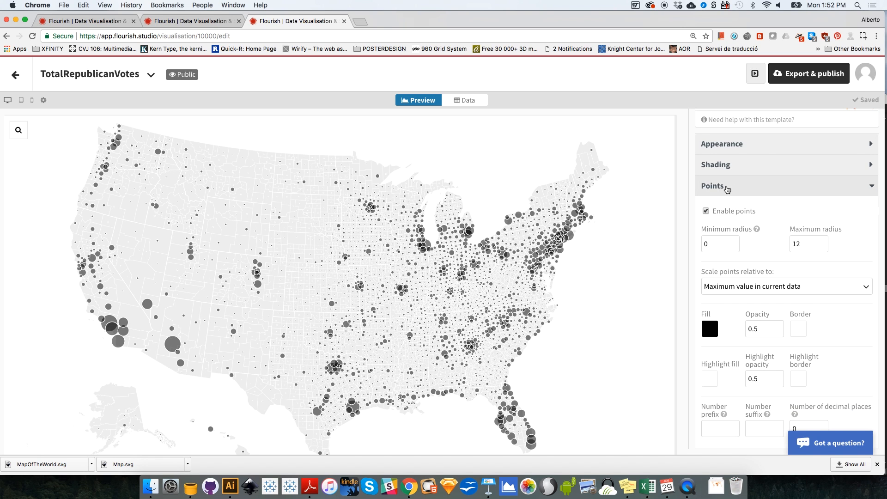
double_click(818, 243)
type("20")
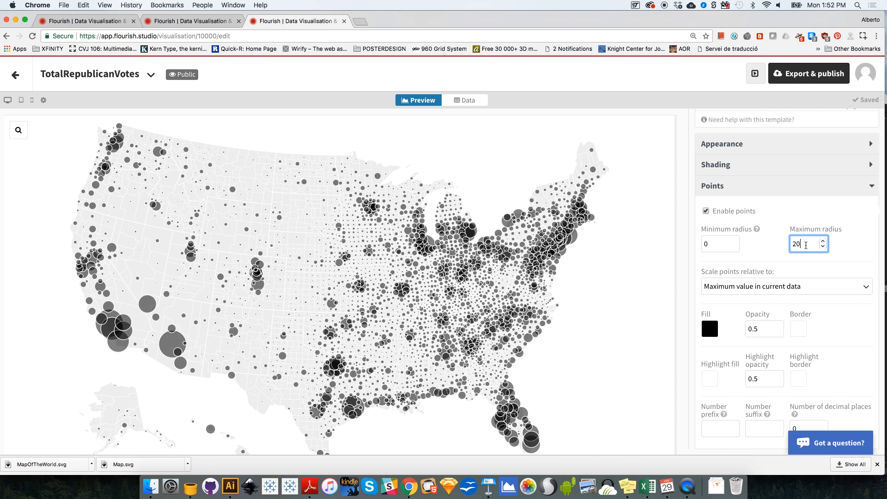
left_click(861, 251)
left_click(744, 287)
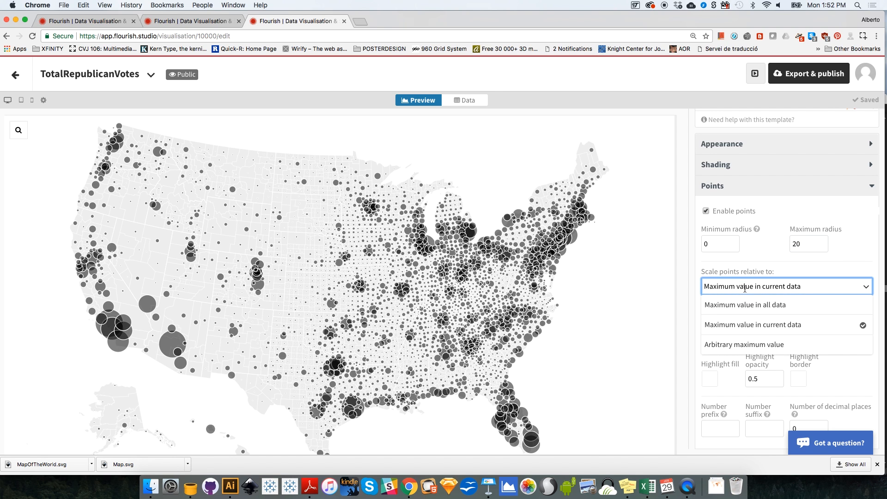
left_click(744, 306)
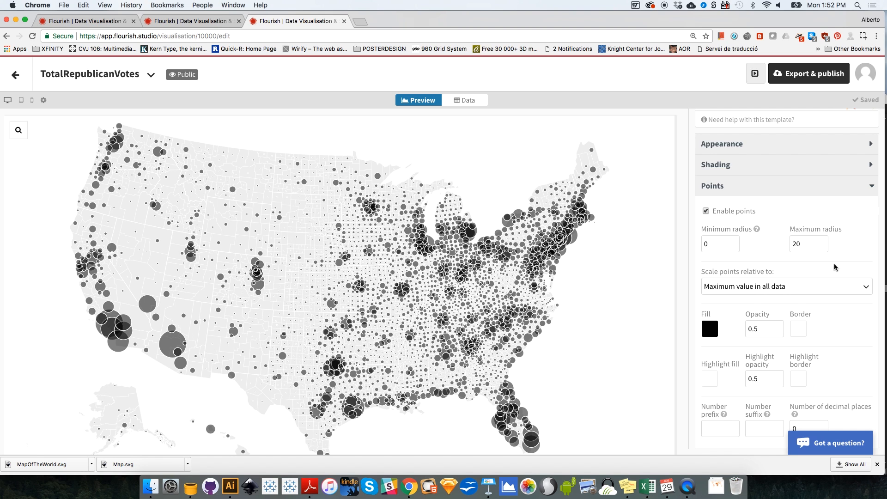
Step: Change the points' fill colour to pure red, FF0000
scroll(834, 267, "down", 1)
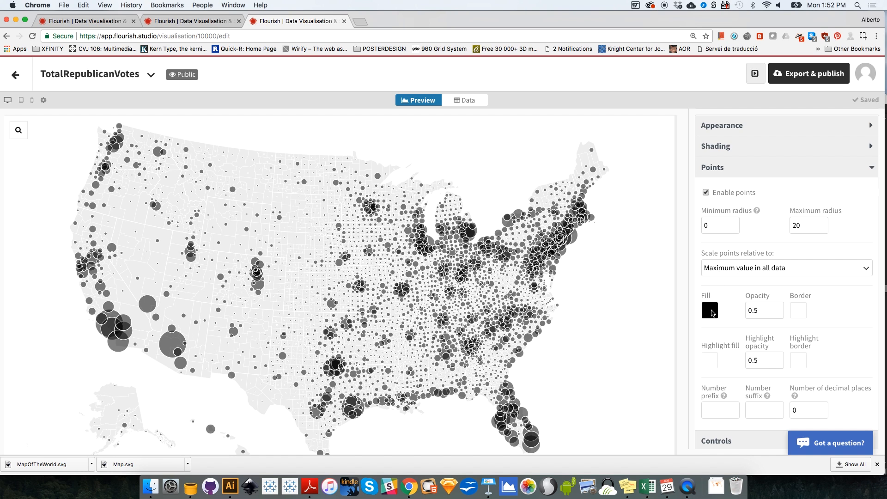
left_click(710, 310)
left_click_drag(294, 209, 330, 230)
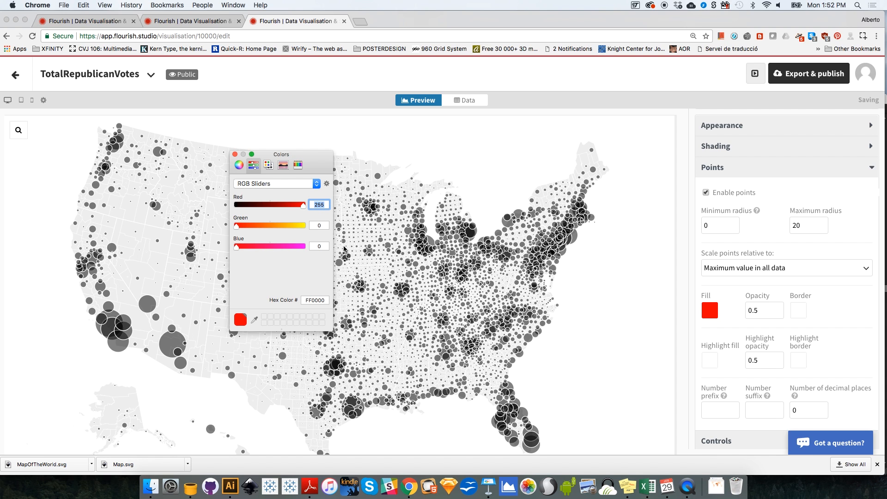
left_click(235, 155)
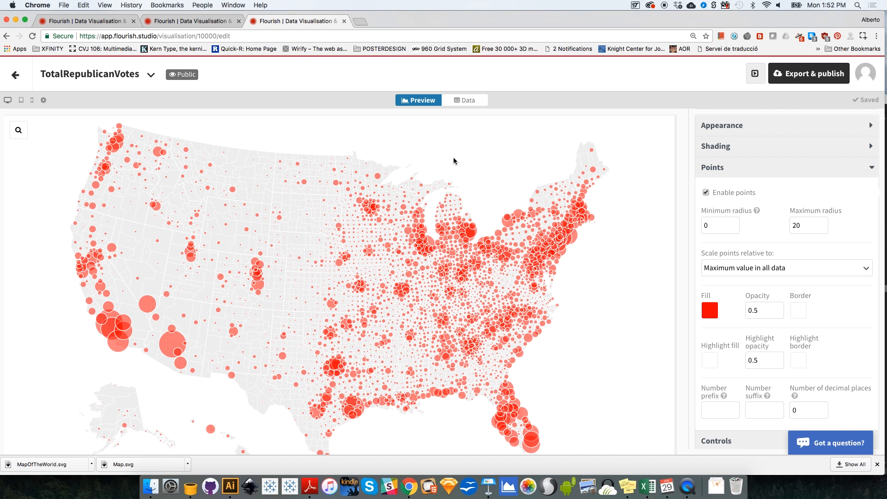
Step: Return to the projects overview, duplicate the TotalRepublicanVotes visualisation and open the copy
left_click(16, 75)
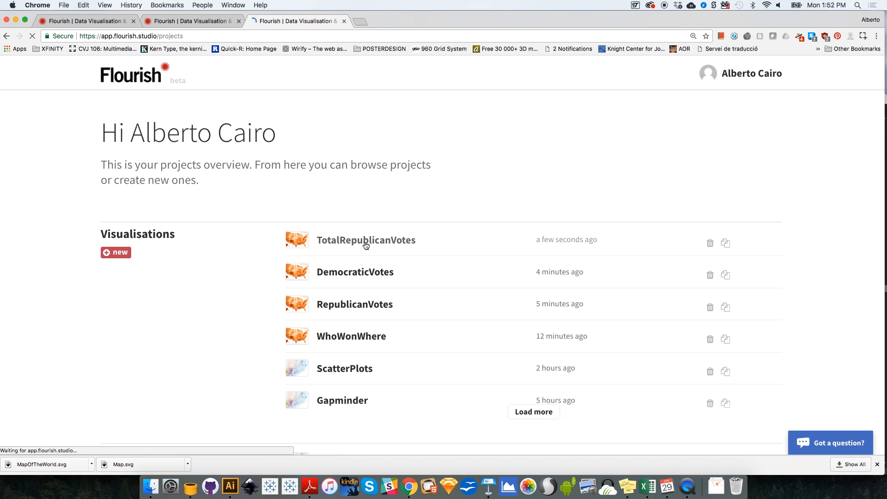
left_click(726, 244)
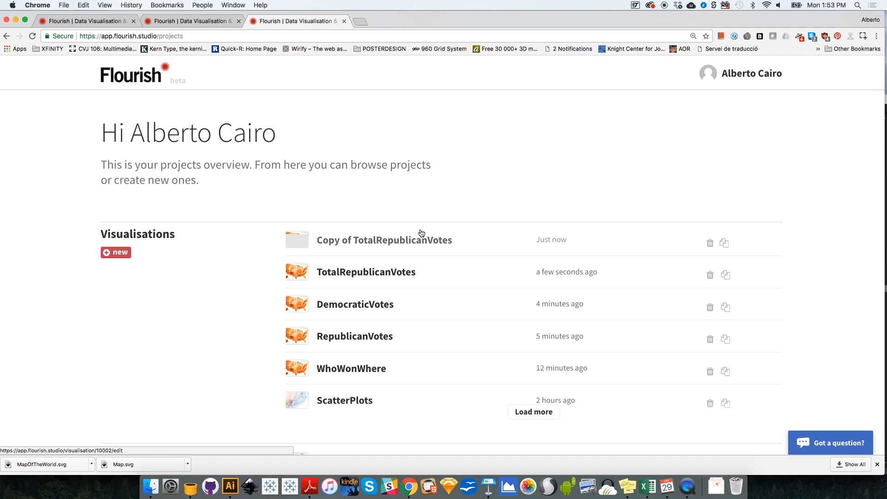
left_click(373, 246)
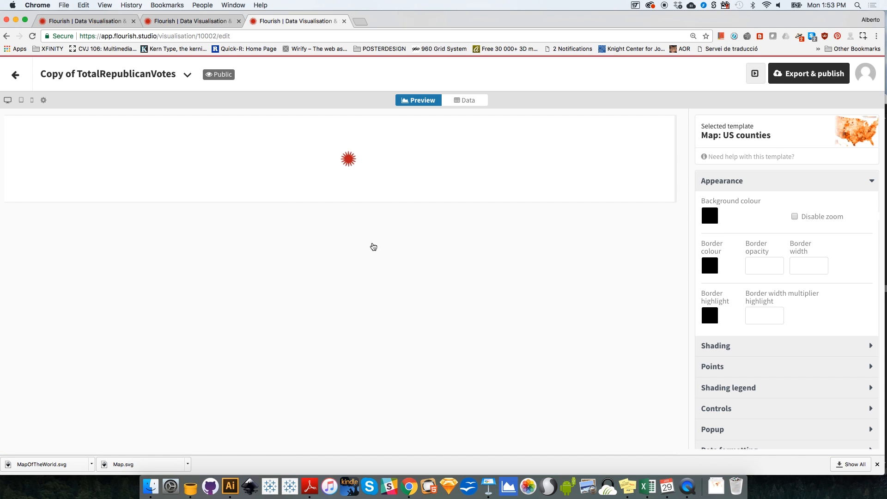
Step: Rename the copied visualisation as TotalDemocraticVotes
left_click_drag(76, 73, 39, 72)
key("BackSpace")
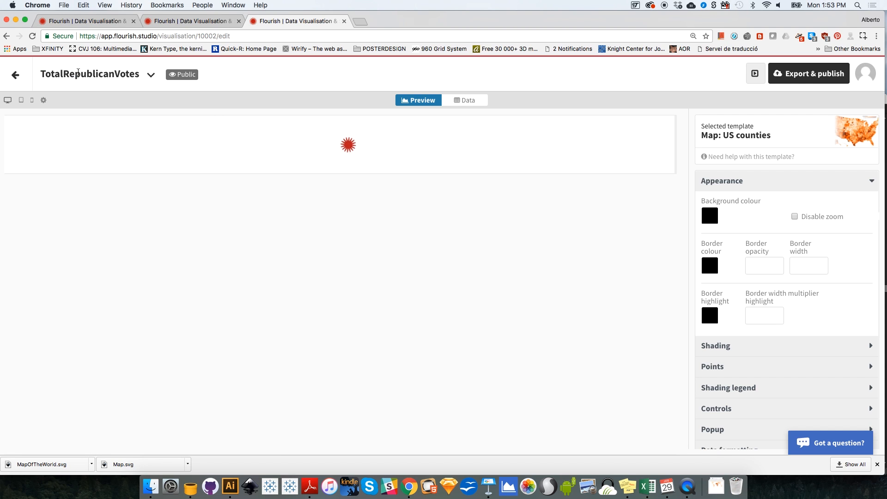
left_click_drag(114, 73, 63, 73)
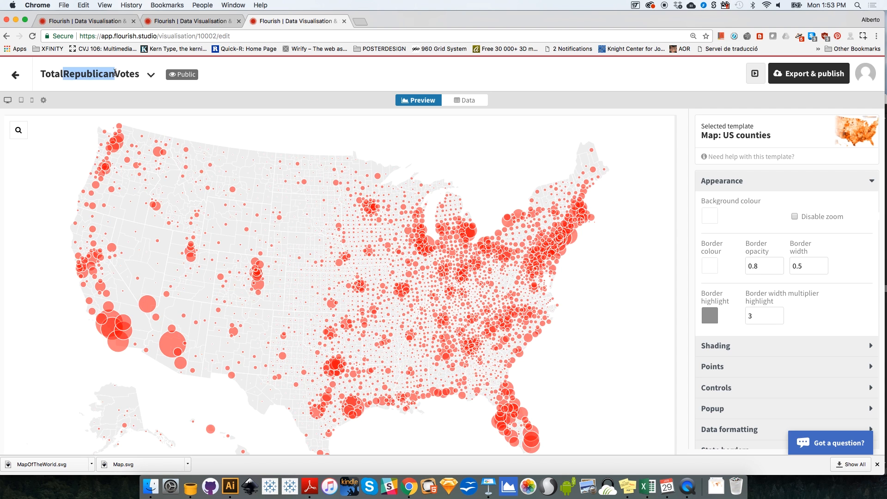
key("BackSpace")
type("Democratic")
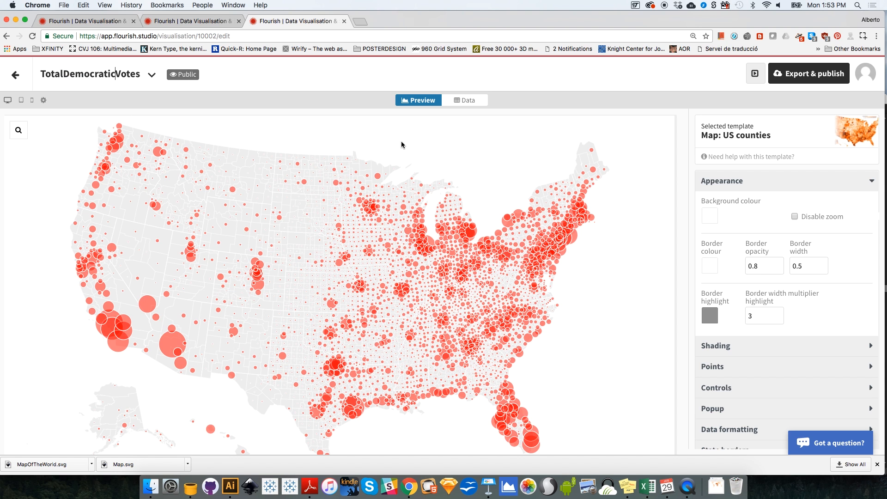
Step: Change the fill colour of the map's points from red to a lighter blue, 007FFF, using RGB values 0, 127, 255
left_click(746, 185)
left_click(737, 211)
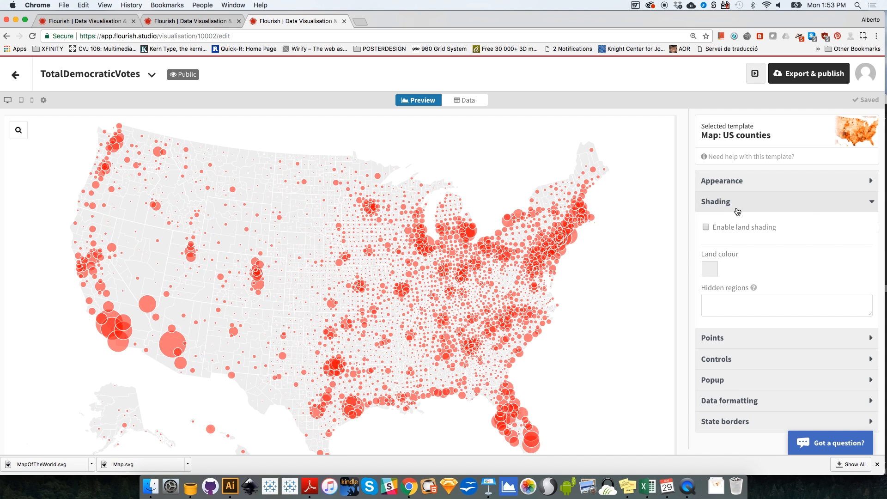
left_click(737, 210)
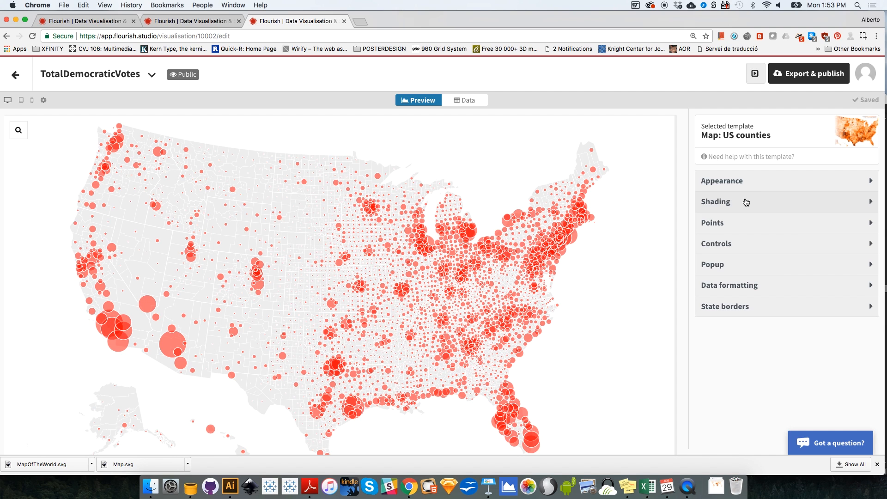
left_click(743, 223)
left_click(708, 368)
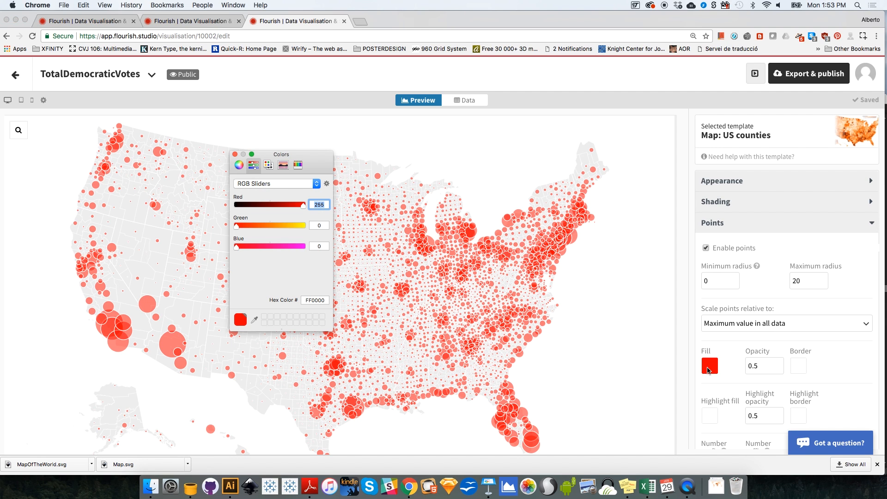
left_click_drag(272, 204, 228, 206)
left_click_drag(236, 246, 305, 246)
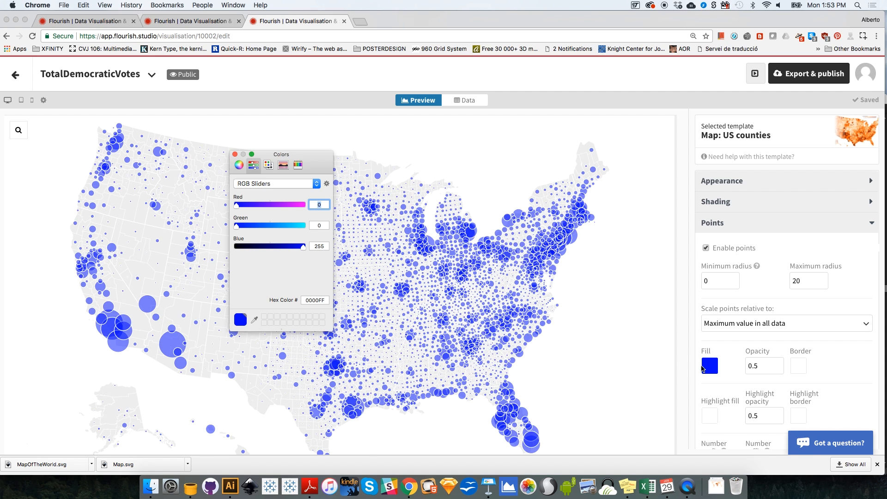
left_click(243, 226)
left_click_drag(243, 229, 271, 230)
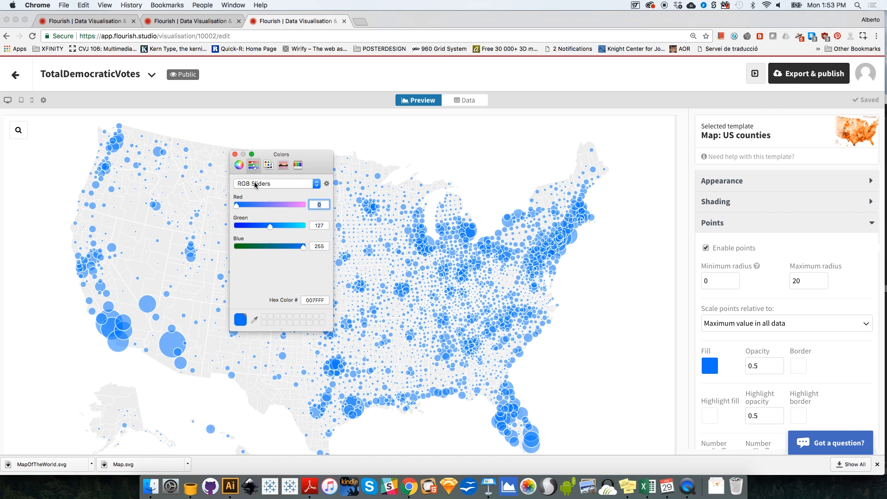
left_click(254, 184)
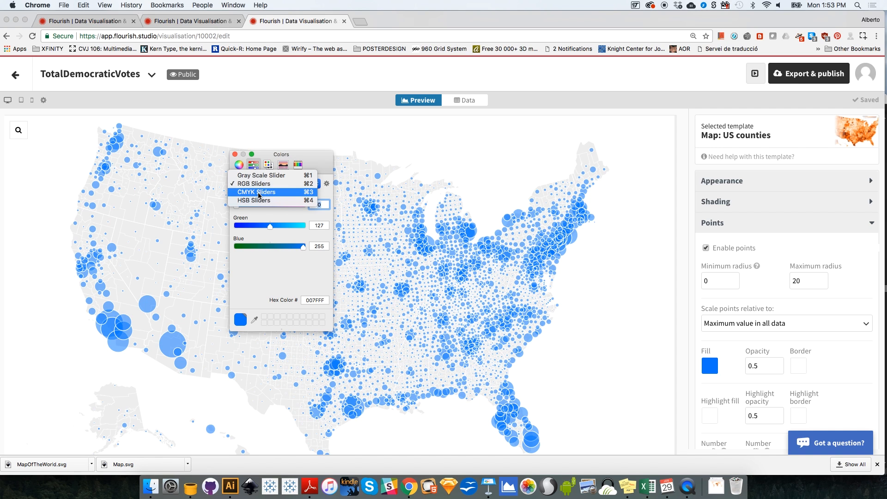
left_click(235, 154)
left_click(234, 155)
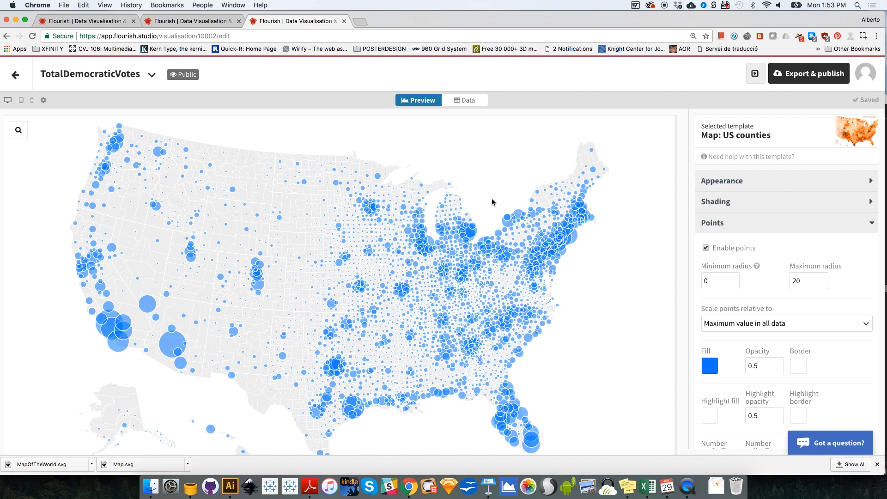
Step: Set the point values in the points-data sheet to column H, VoteDemocratic2016, check the map preview and return to the projects overview
left_click(470, 101)
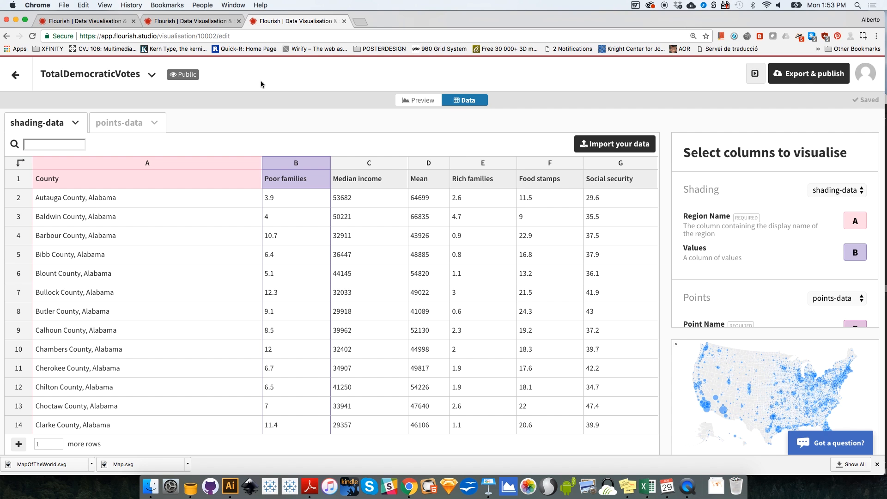
left_click(121, 123)
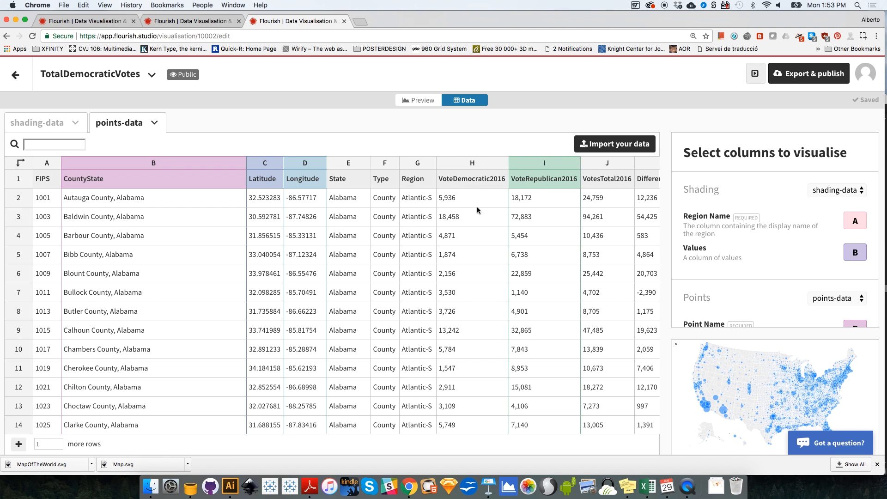
scroll(860, 287, "down", 5)
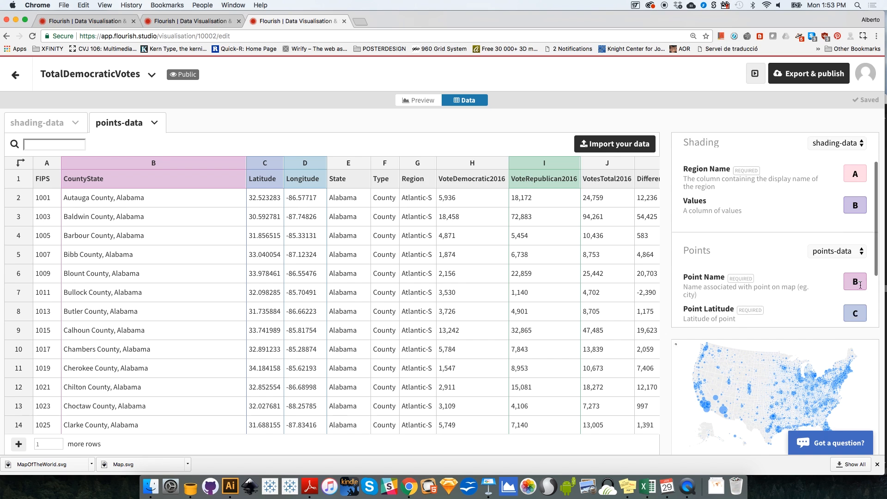
left_click(859, 288)
type("H")
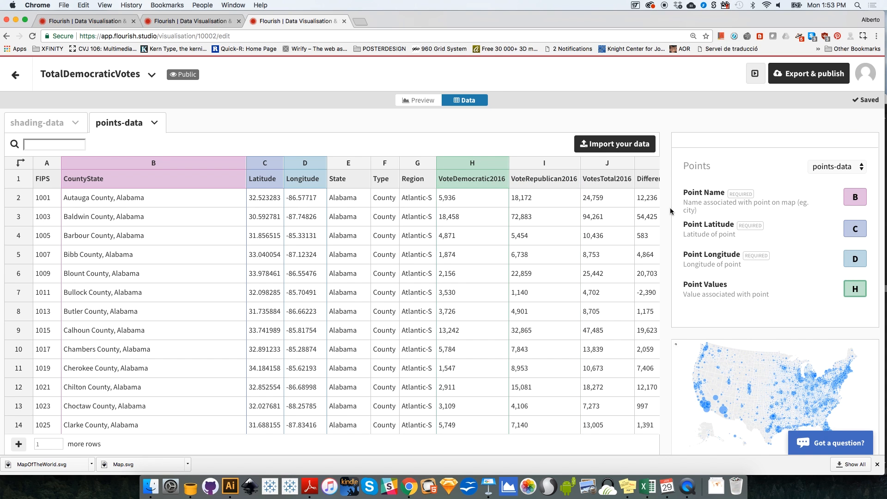
left_click(422, 102)
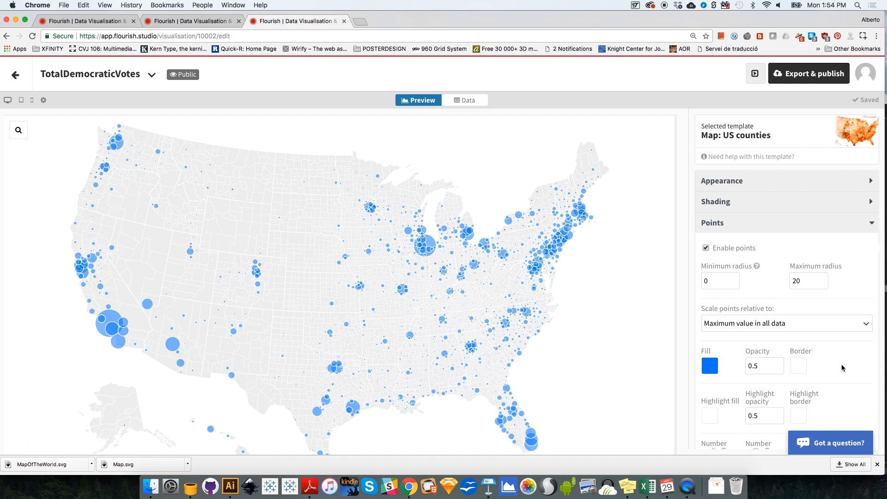
scroll(843, 370, "down", 2)
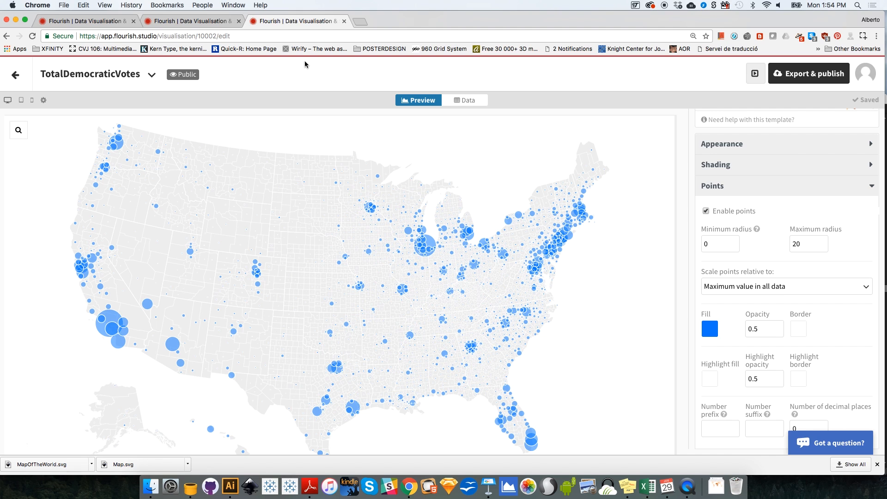
left_click(15, 74)
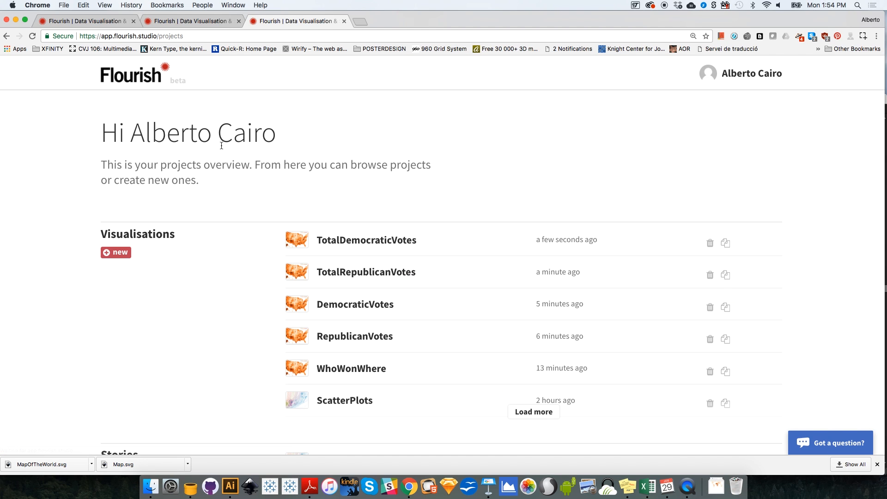
left_click(231, 21)
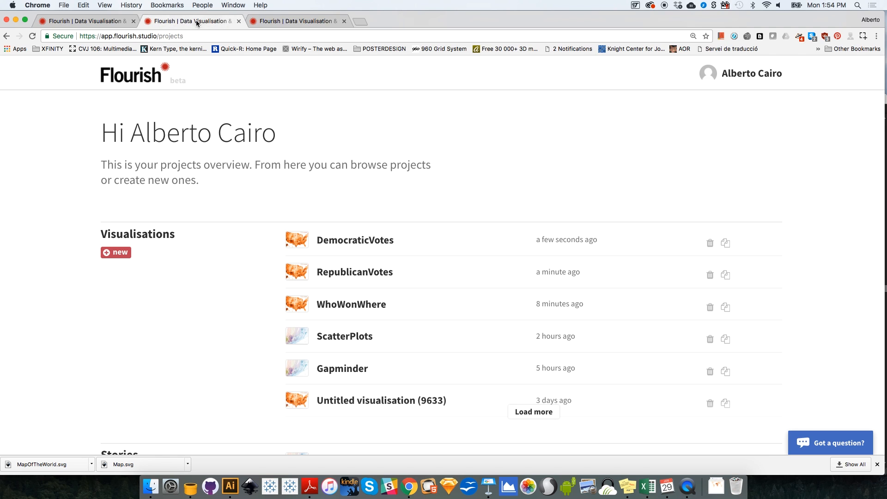
left_click(281, 21)
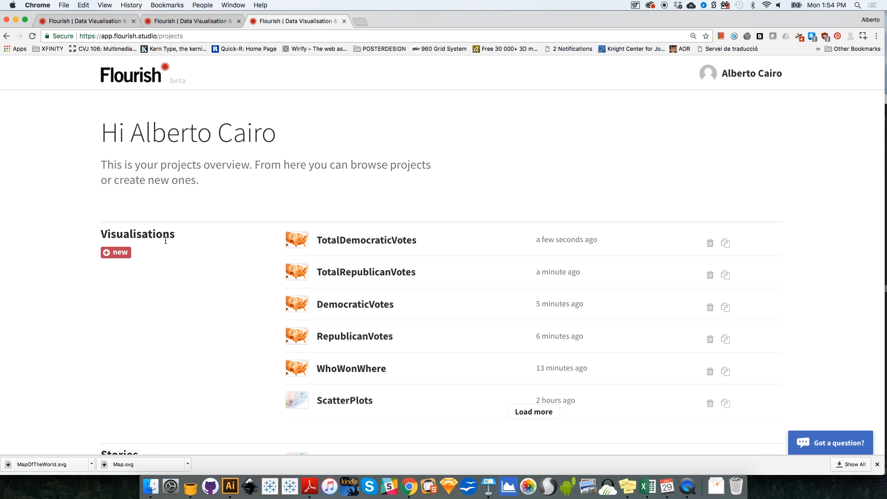
left_click(203, 26)
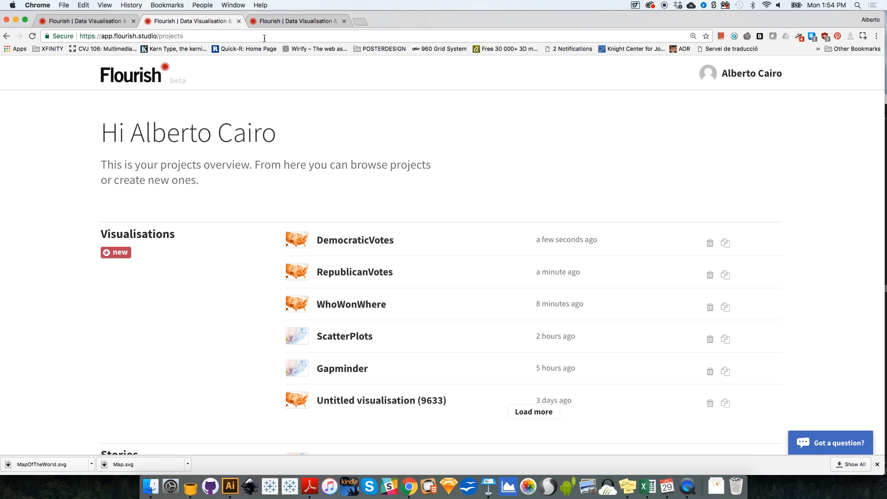
left_click(311, 20)
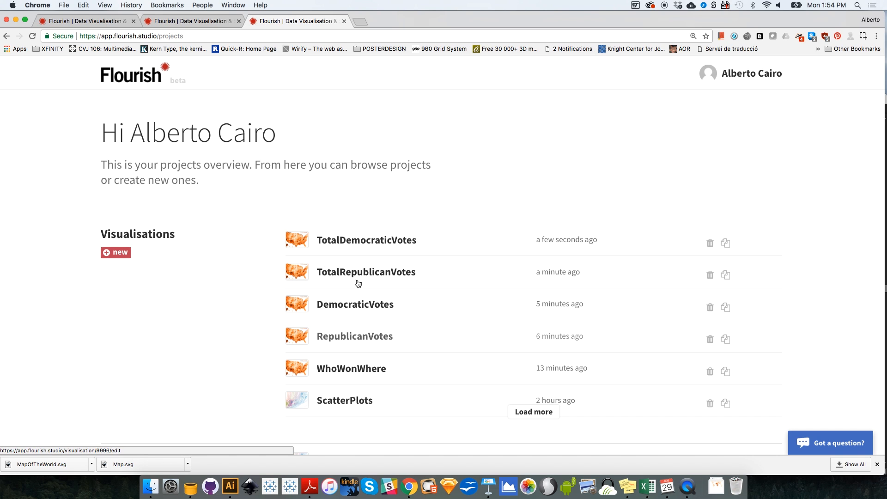
Step: Create a new visualisation from the Scatter template and preview it at tablet size
left_click(126, 254)
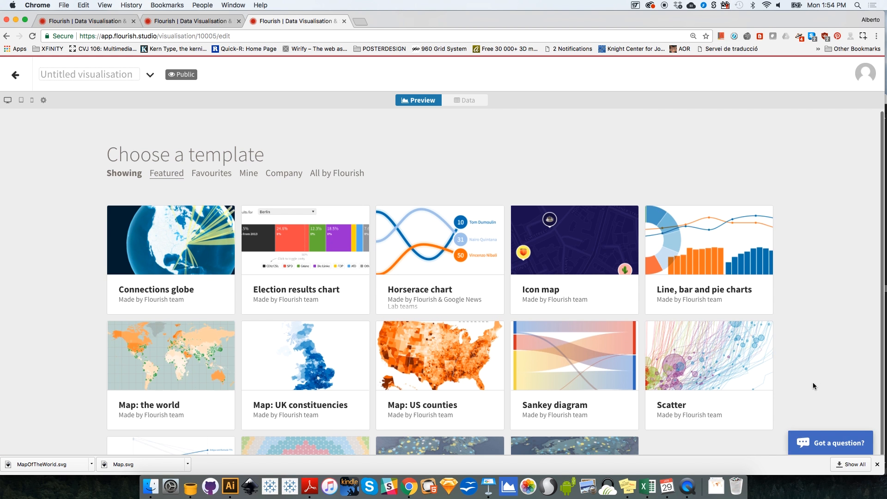
scroll(810, 379, "down", 2)
left_click(759, 339)
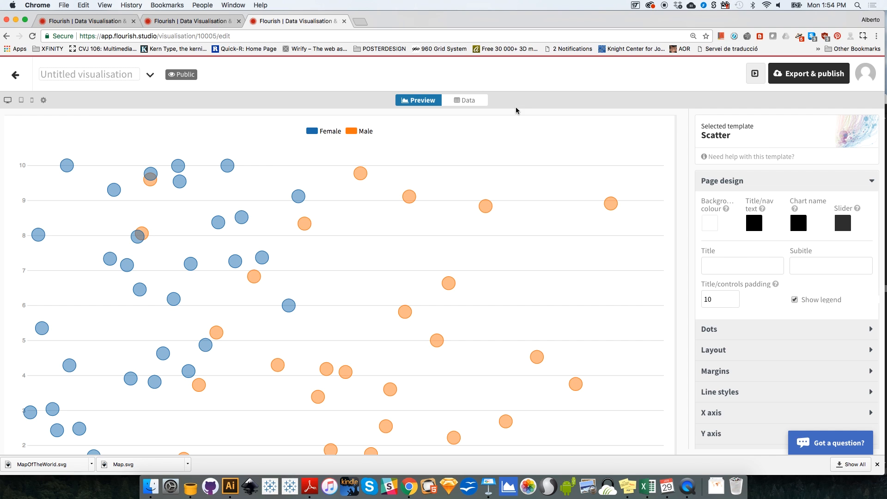
left_click(21, 100)
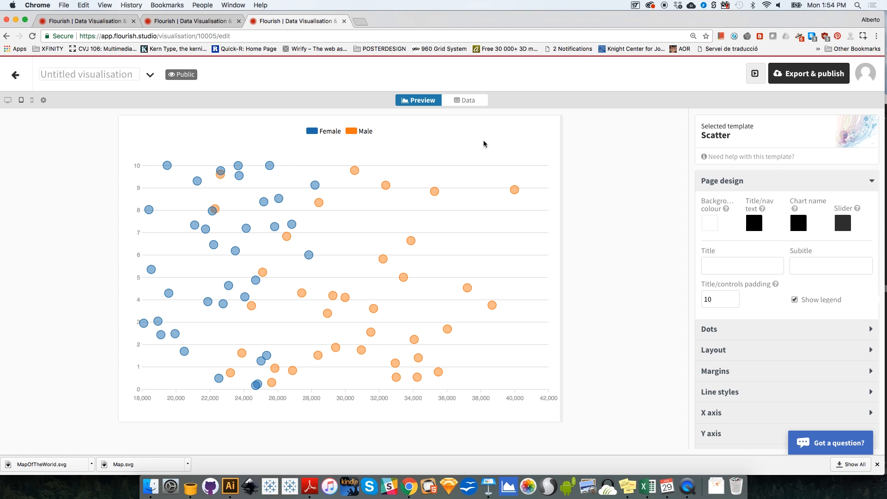
Step: Import the CountyDataMOD2 spreadsheet from the Desktop into the scatter plot's data, overwriting the current sheet
left_click(471, 102)
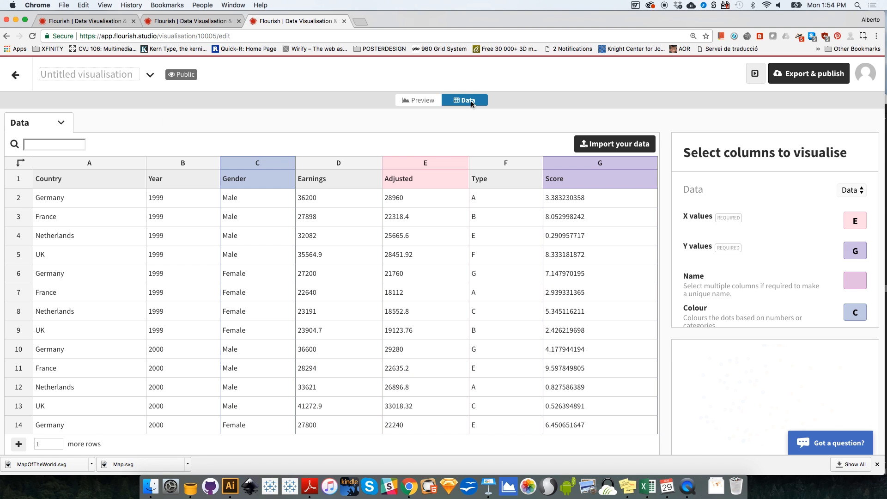
left_click(609, 145)
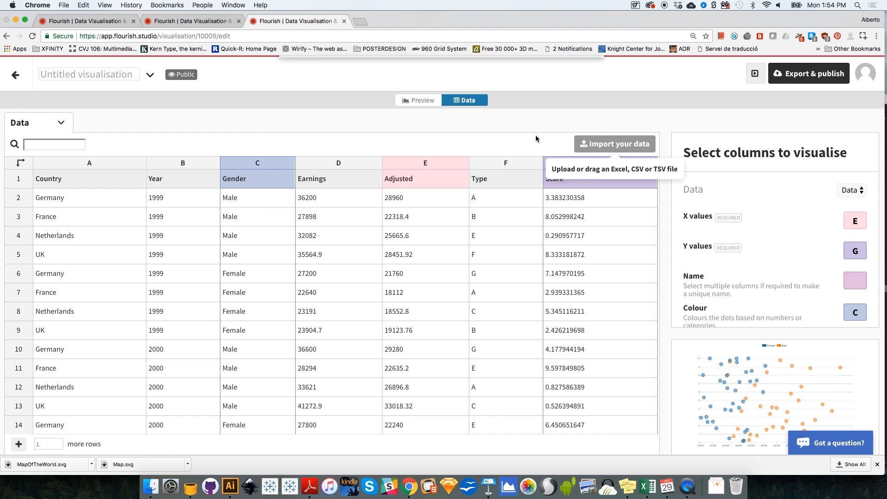
left_click(403, 110)
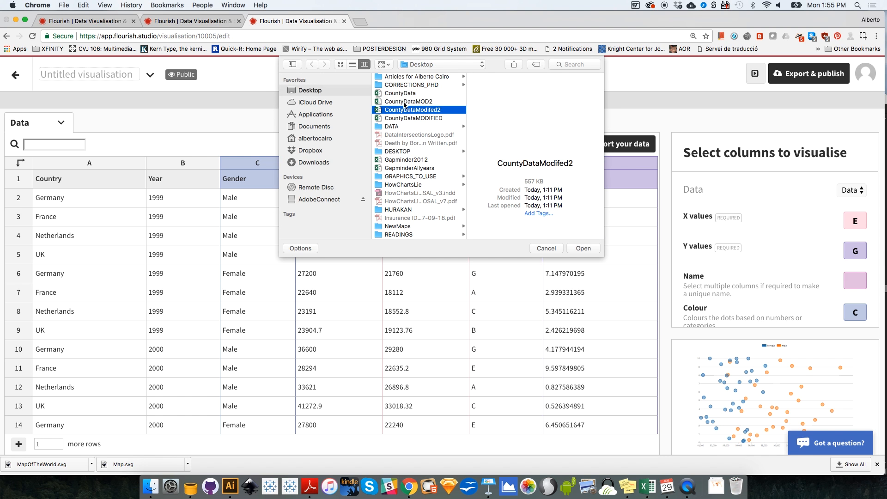
left_click(404, 101)
left_click(583, 249)
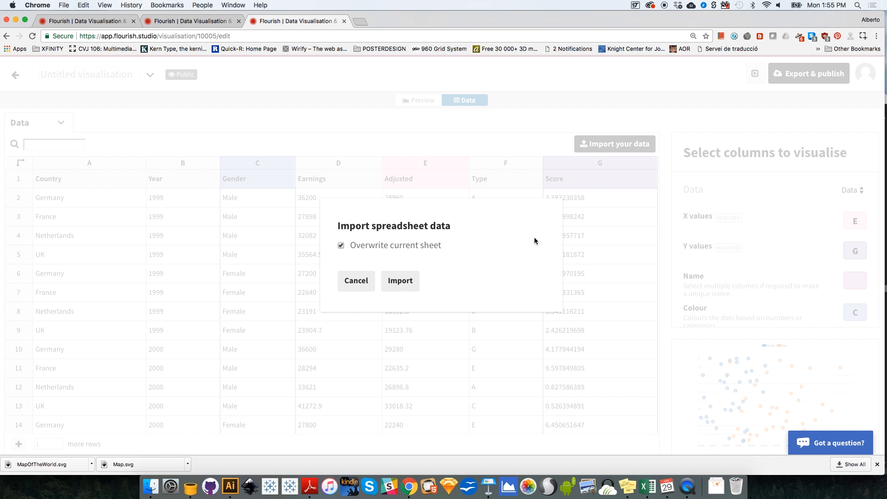
left_click(400, 281)
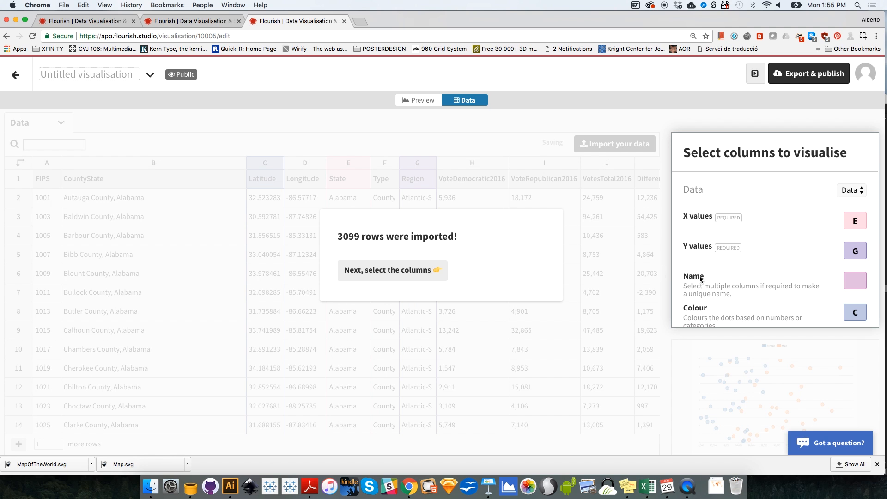
left_click(402, 271)
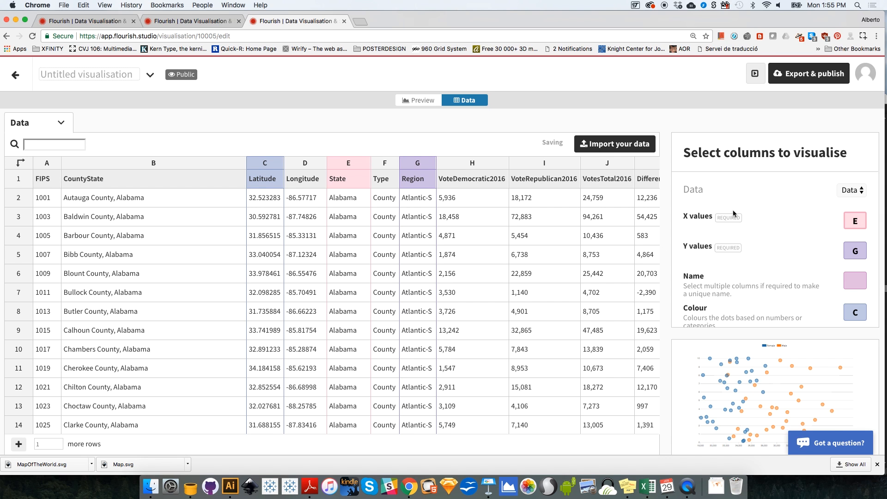
Step: Locate the BlackPercentage column in the imported data and assign it, column U, to the X values
left_click(858, 221)
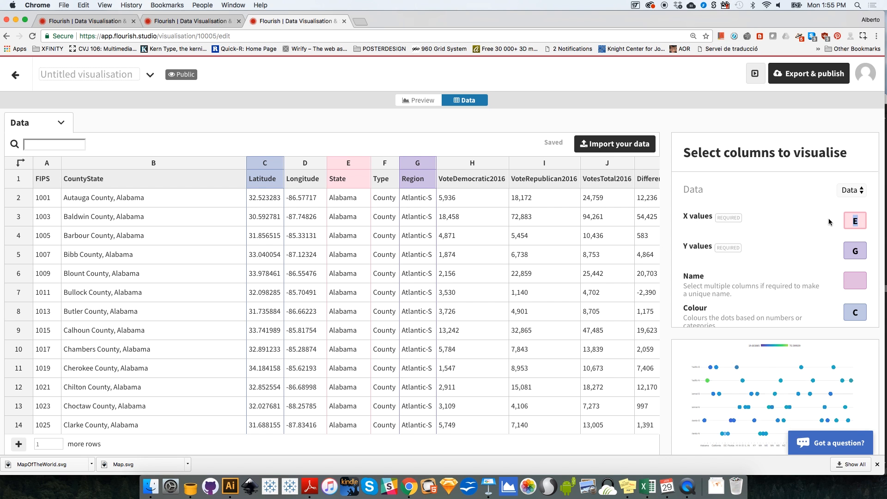
left_click(602, 162)
key("Right")
key("Right")
key("Right")
key("Right")
key("Right")
key("Right")
key("Right")
key("Right")
key("Right")
key("Right")
key("Right")
key("Right")
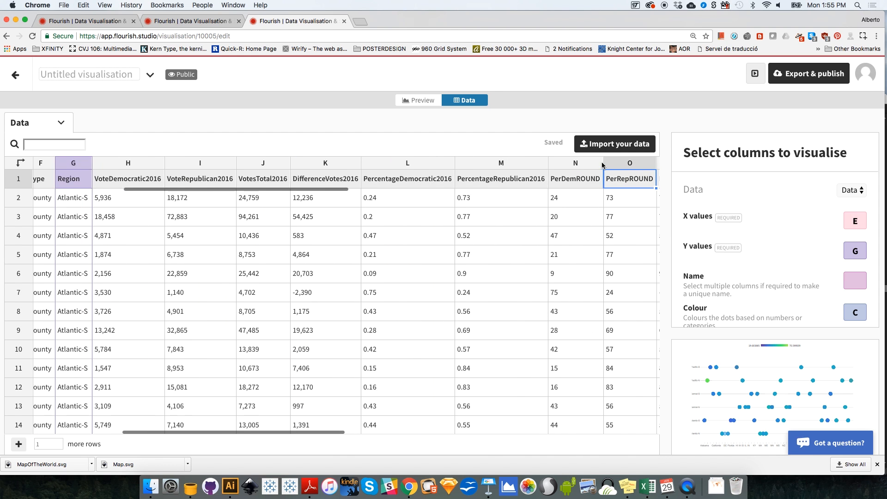
key("Right")
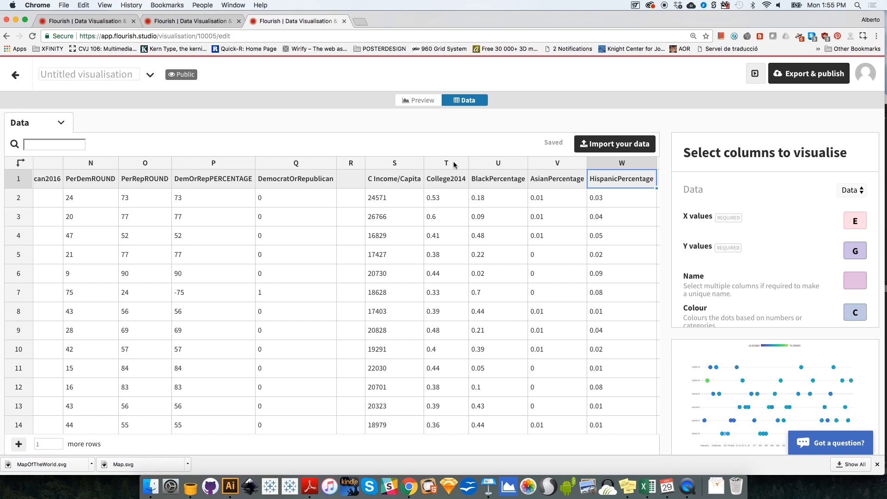
left_click(493, 164)
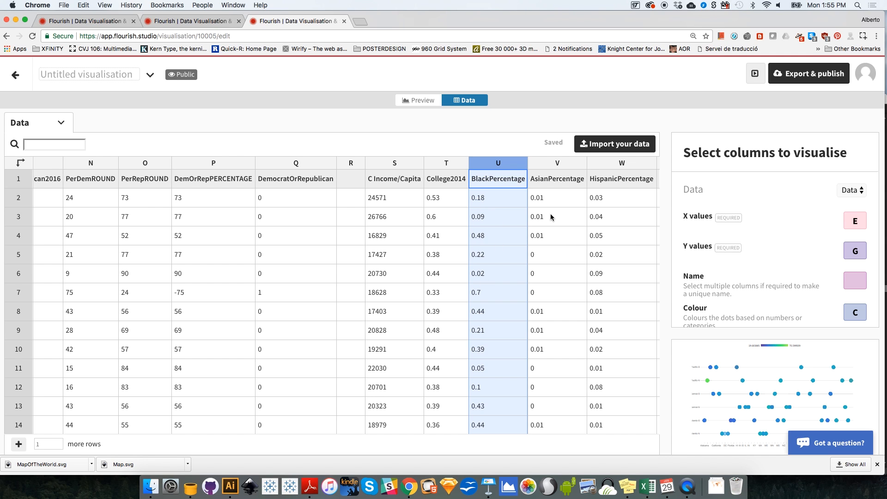
left_click(842, 219)
type("U")
Step: Locate the PerRepROUND column in the data and assign it, column O, to the Y values
left_click(850, 243)
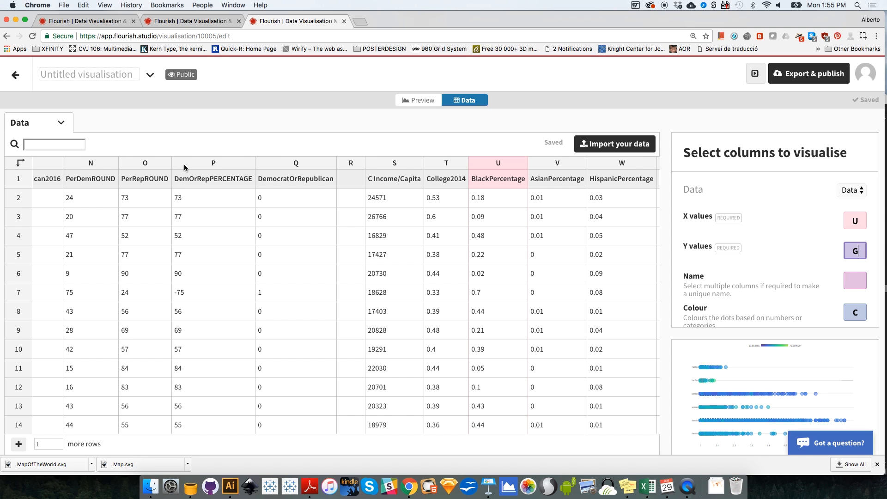
left_click(104, 165)
key("Left")
key("Left")
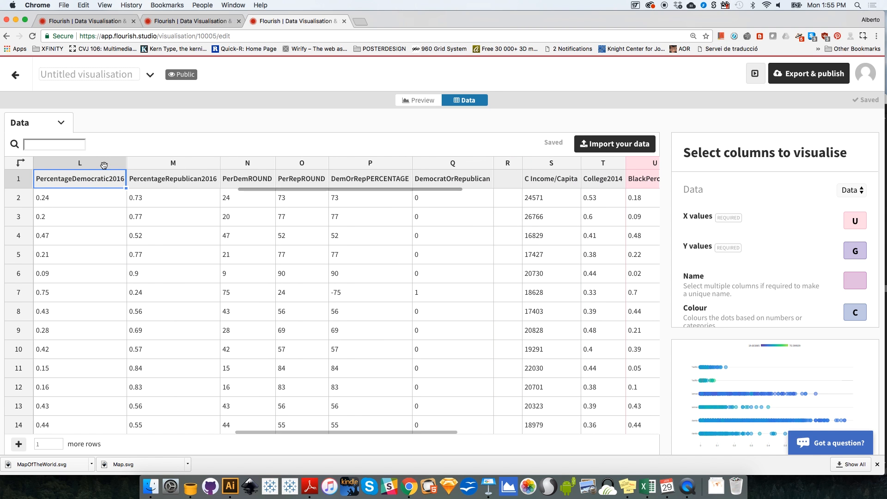
left_click(99, 164)
key("Left")
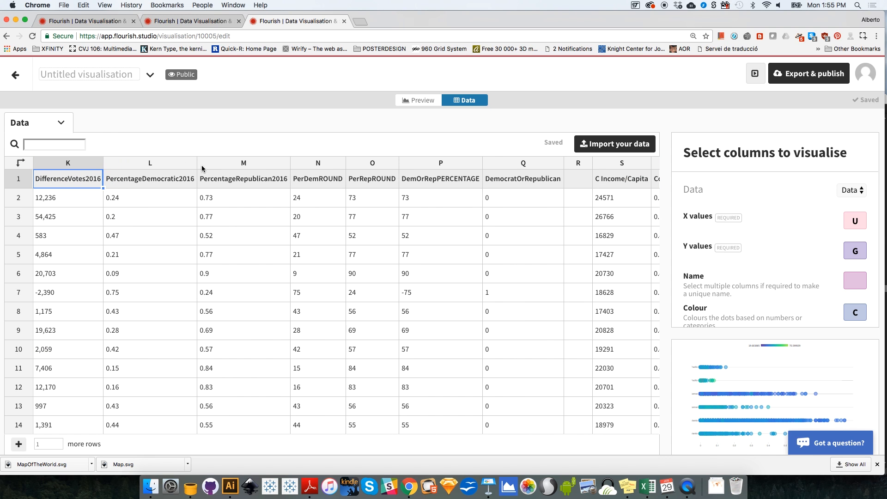
left_click(327, 164)
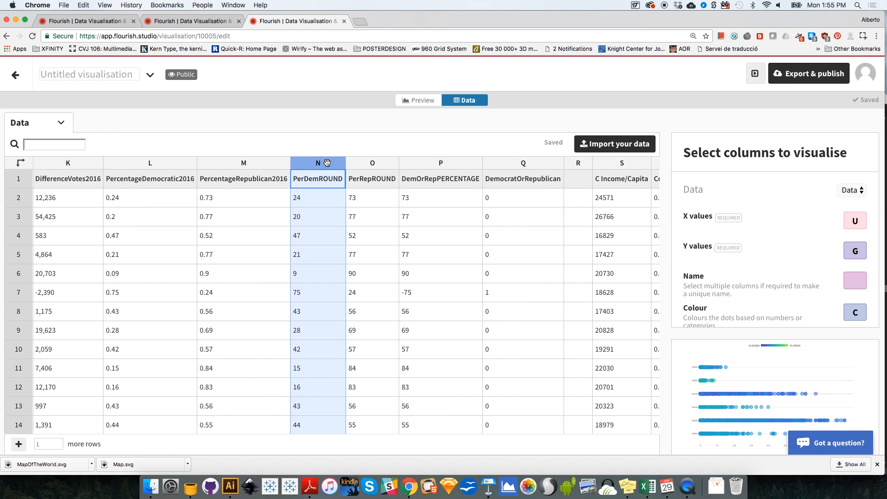
left_click(849, 251)
left_click(368, 166)
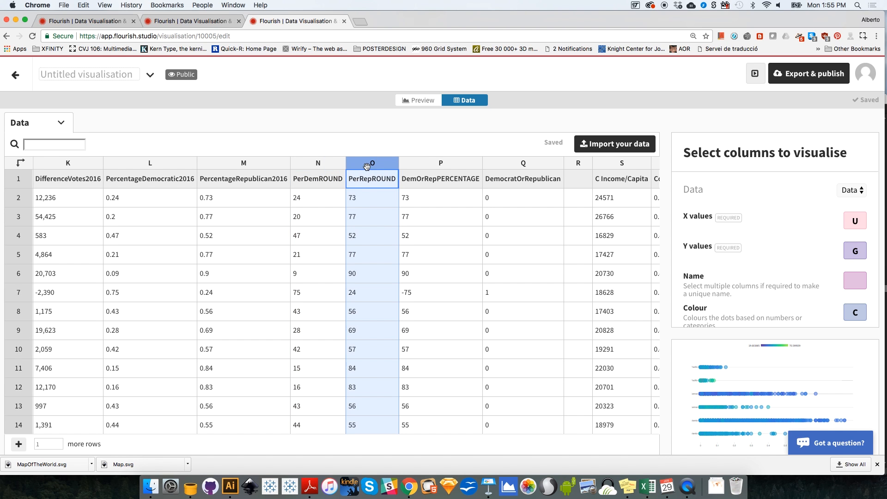
left_click(857, 250)
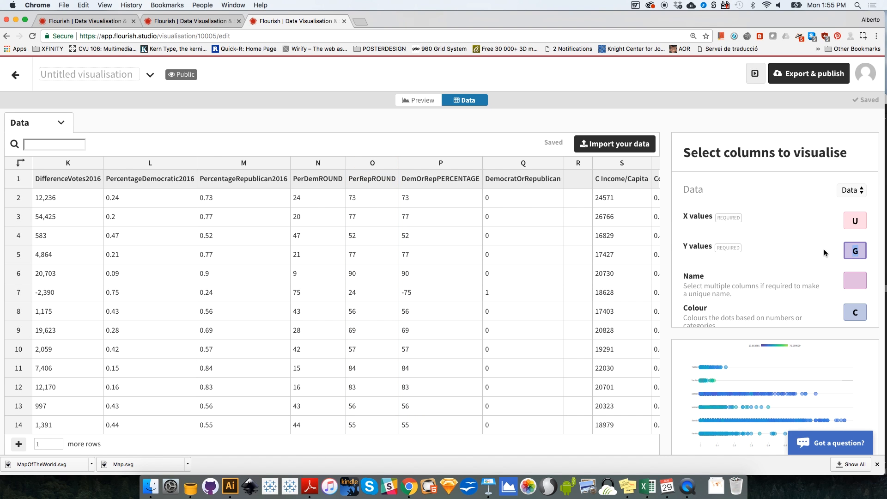
type("O")
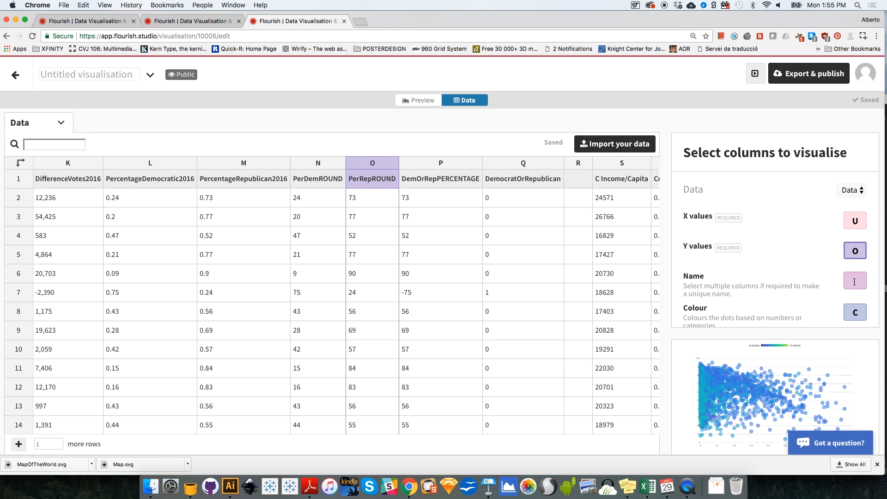
Step: Use the CountyState column, B, as the name of the dots
left_click(95, 163)
key("Left")
key("Left")
key("Left")
key("Left")
key("Left")
key("Left")
key("Left")
key("Left")
key("Left")
key("Left")
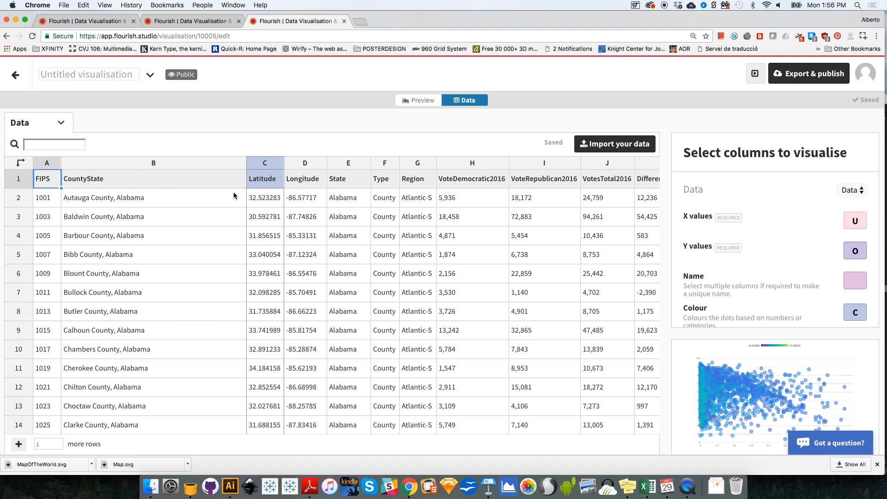
left_click(854, 282)
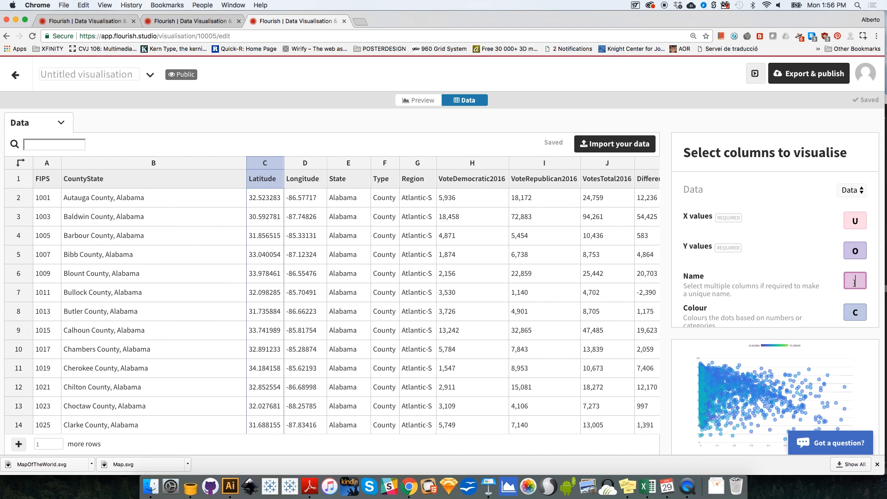
type("B")
Step: Colour the dots by the Region column, G, and preview the scatter plot
left_click(859, 313)
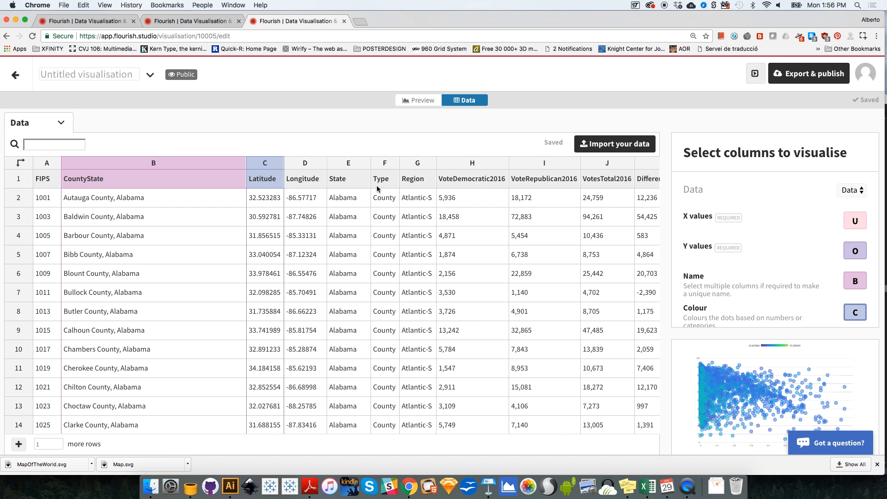
key("BackSpace")
type("G")
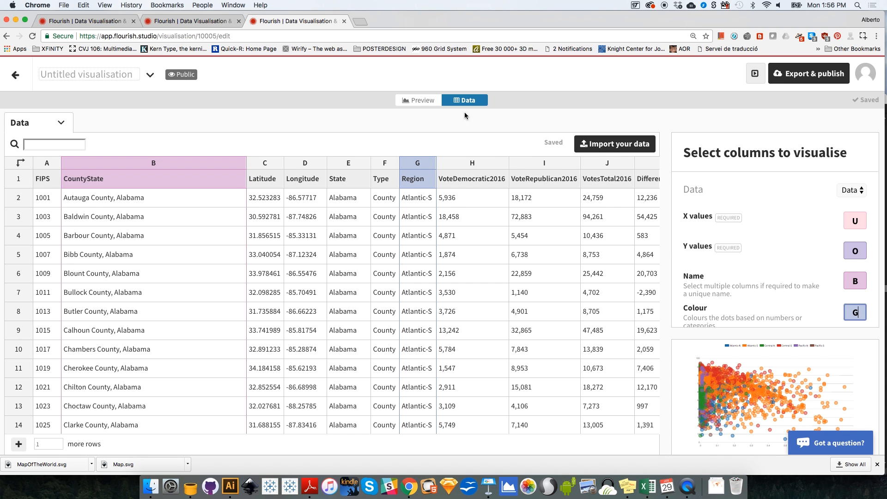
left_click(421, 100)
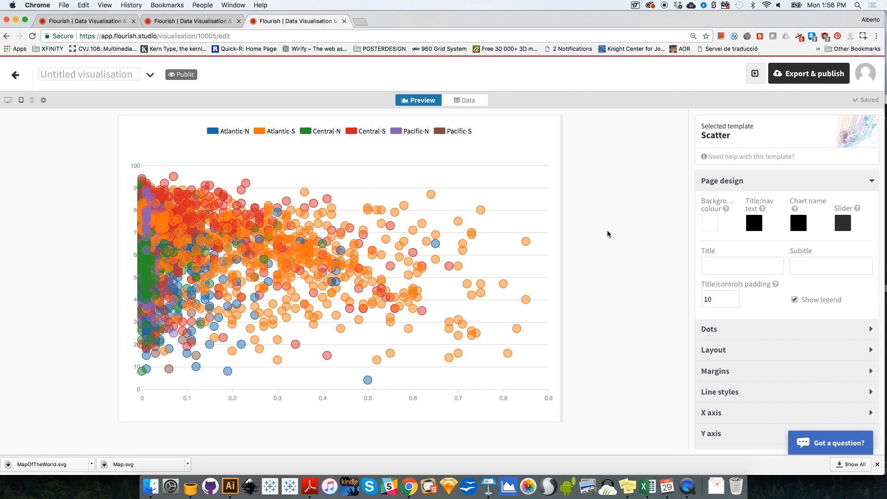
Step: Return to the data, locate the PopulationDensity column and assign it, column Z, to the dot size
left_click(472, 100)
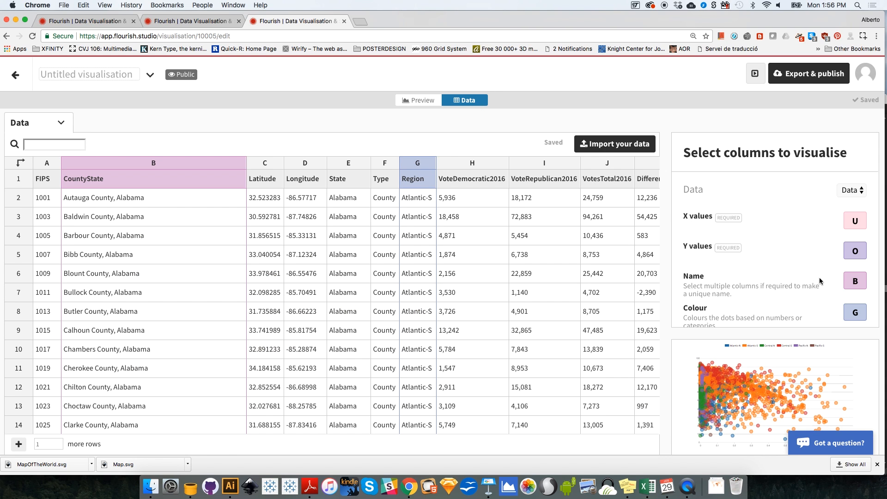
scroll(820, 270, "down", 2)
scroll(821, 273, "down", 2)
left_click(814, 244)
scroll(814, 245, "down", 2)
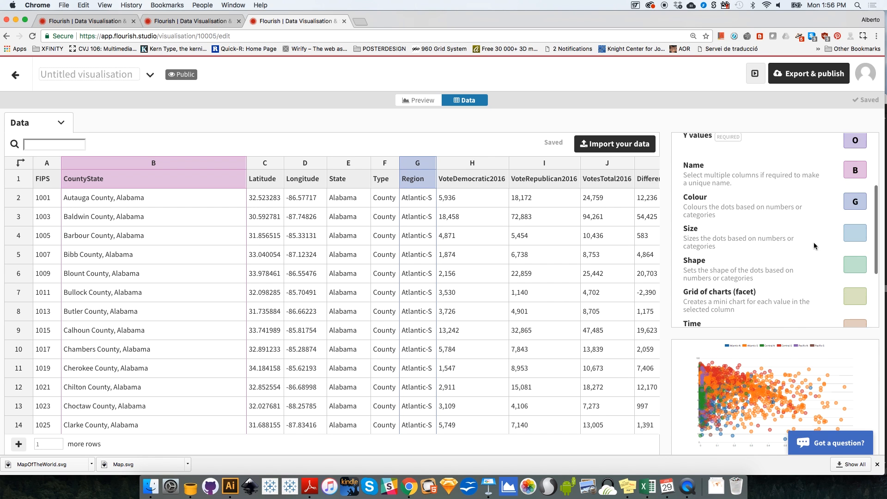
left_click(646, 166)
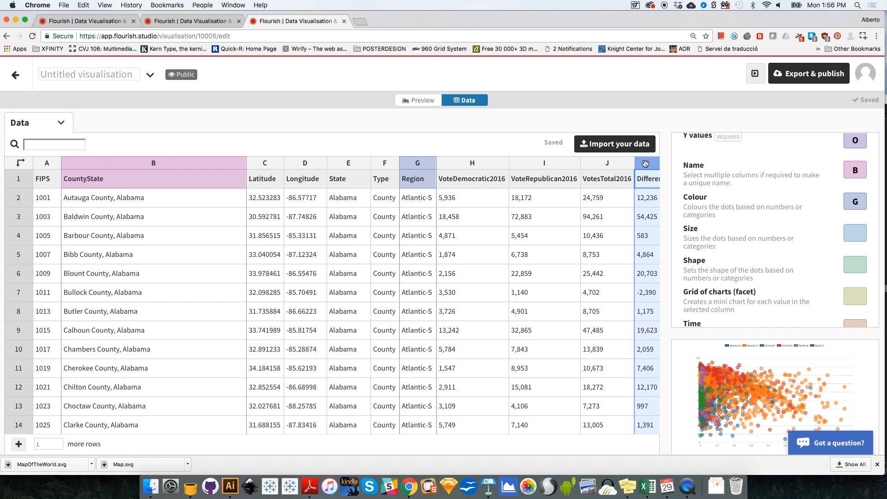
key("Right")
key("Right")
key("Right")
key("Right")
key("Right")
key("Right")
key("Right")
key("Right")
key("Right")
key("Right")
key("Right")
key("Right")
key("Right")
key("Right")
key("Right")
key("Right")
key("Right")
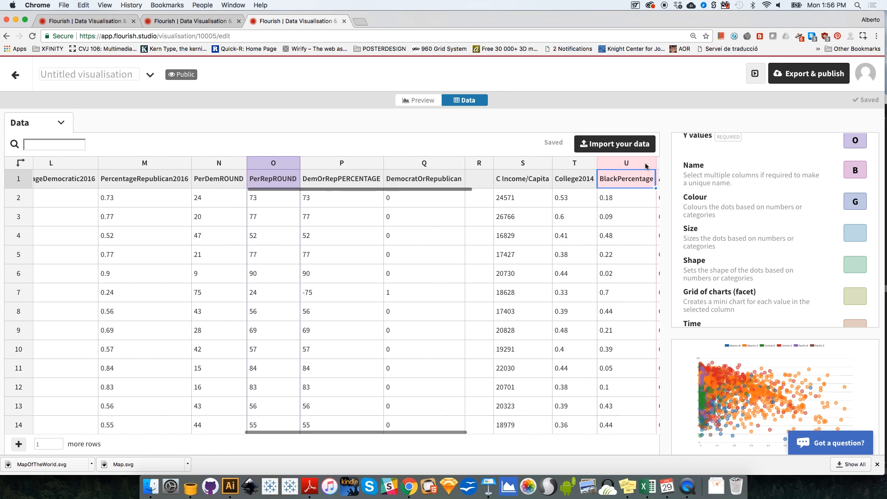
key("Right")
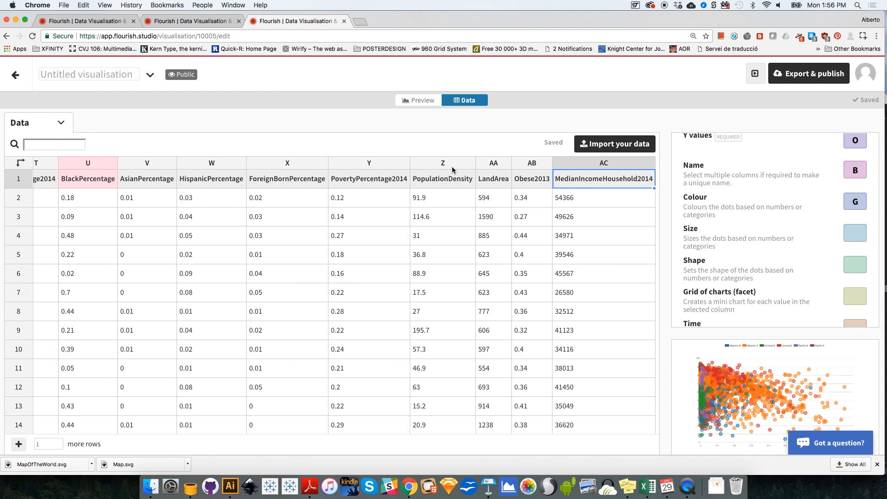
left_click(855, 236)
type("Z")
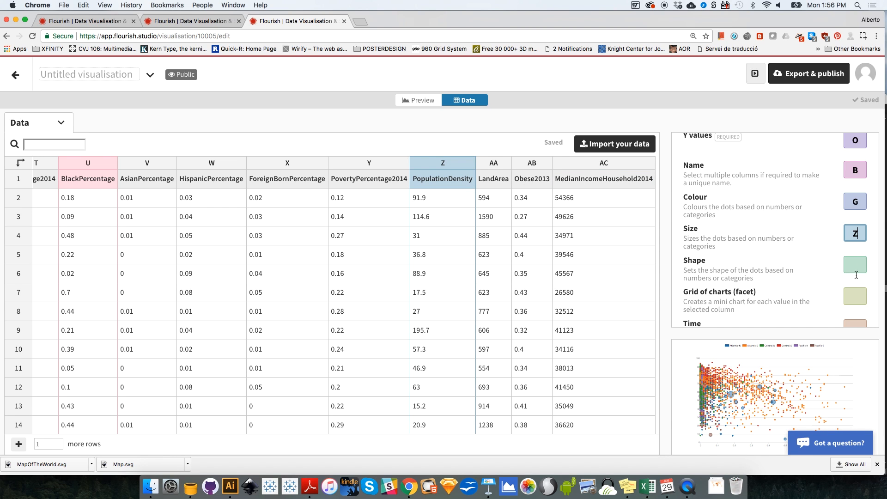
Step: Split the scatter plot into a grid of charts by the State column, E, and preview it
scroll(829, 287, "down", 3)
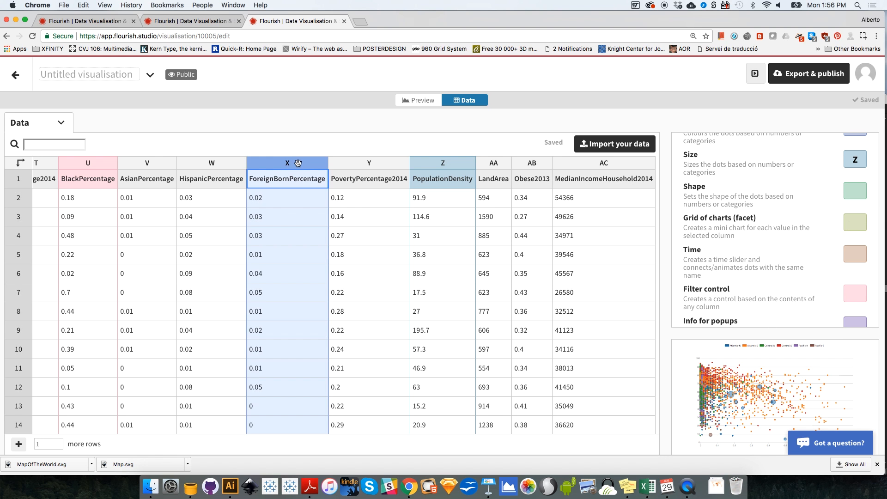
scroll(300, 167, "left", 10)
scroll(298, 166, "left", 12)
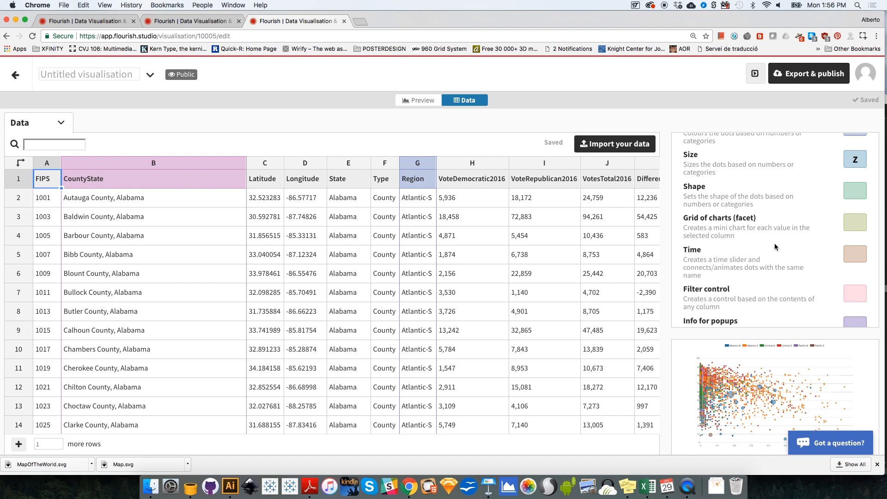
left_click_drag(688, 221, 855, 224)
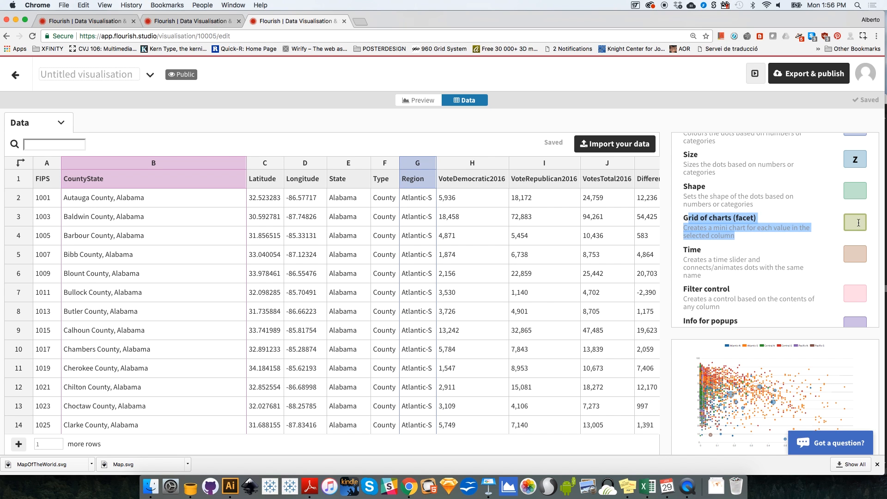
left_click(857, 224)
type("E")
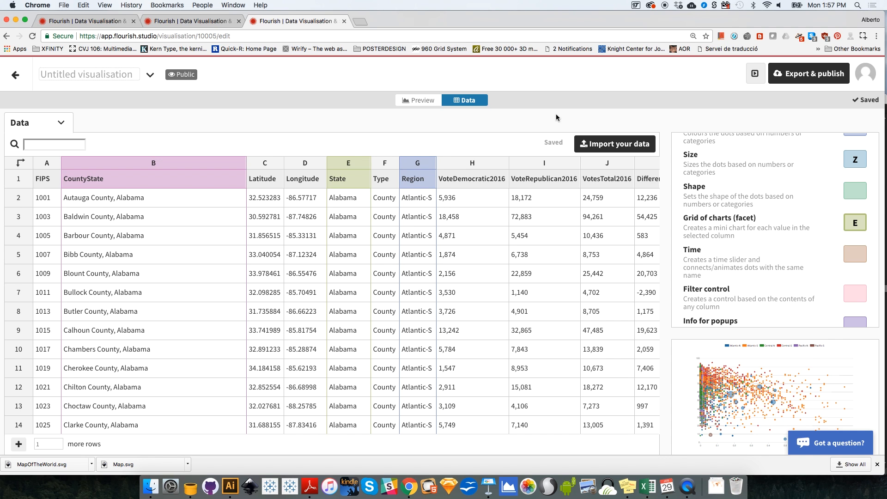
left_click(416, 101)
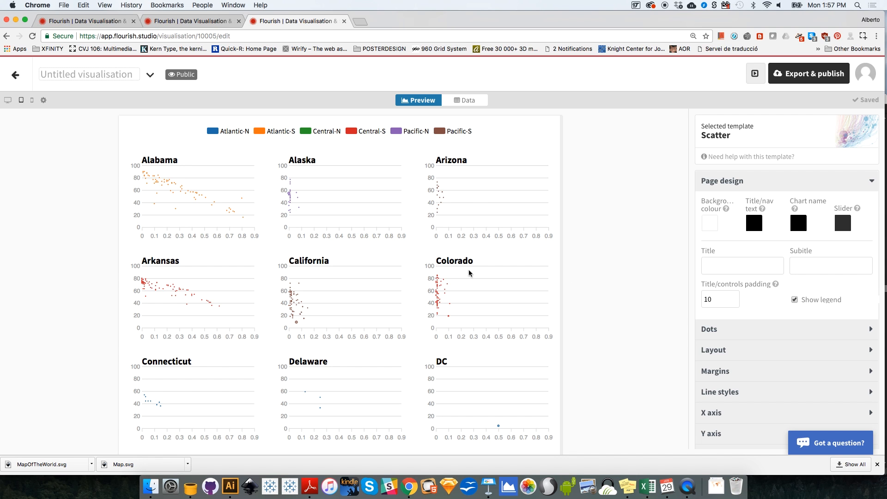
Step: Set the default size of the dots to 500
left_click(747, 187)
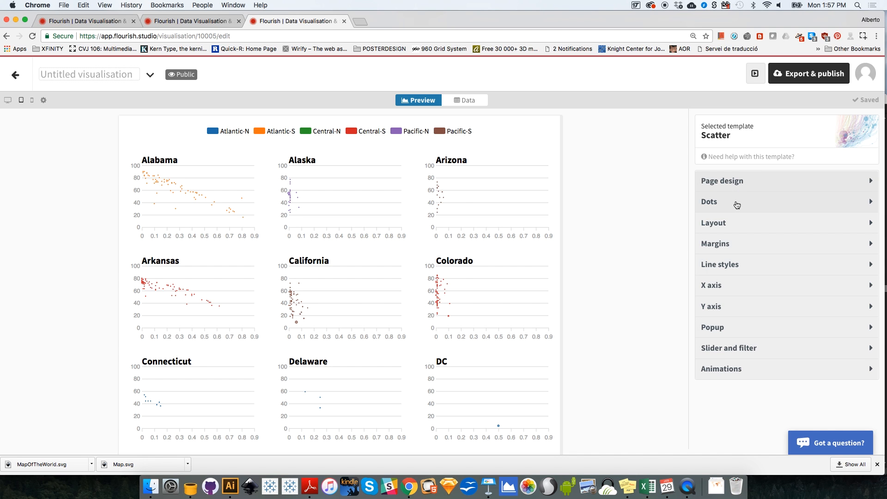
left_click(725, 209)
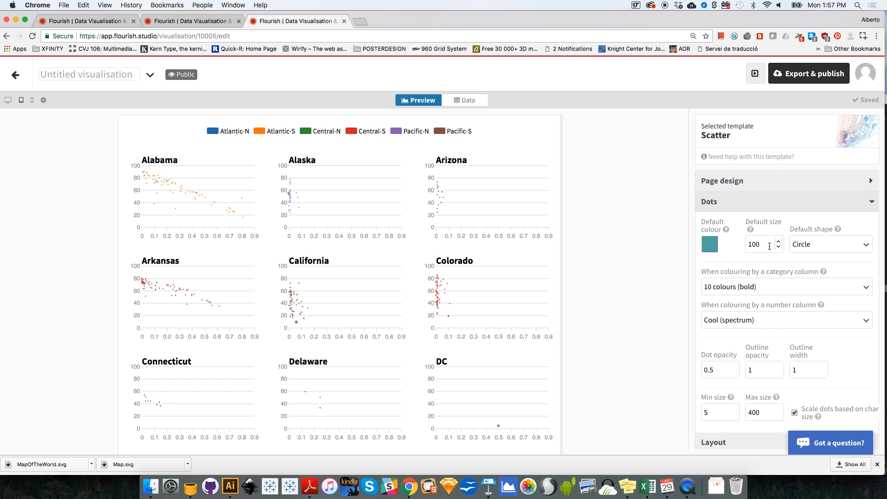
double_click(766, 246)
type("500")
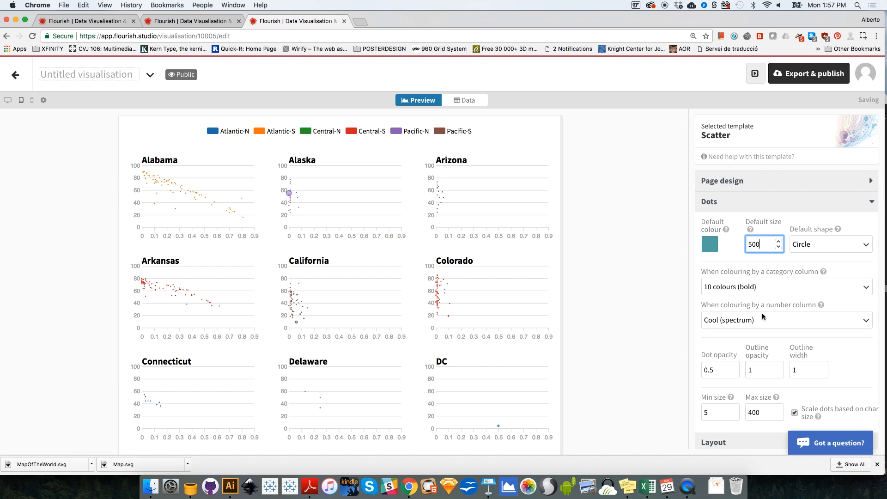
Step: Try maximum dot sizes of 1000 and 10000
double_click(761, 414)
type("1000")
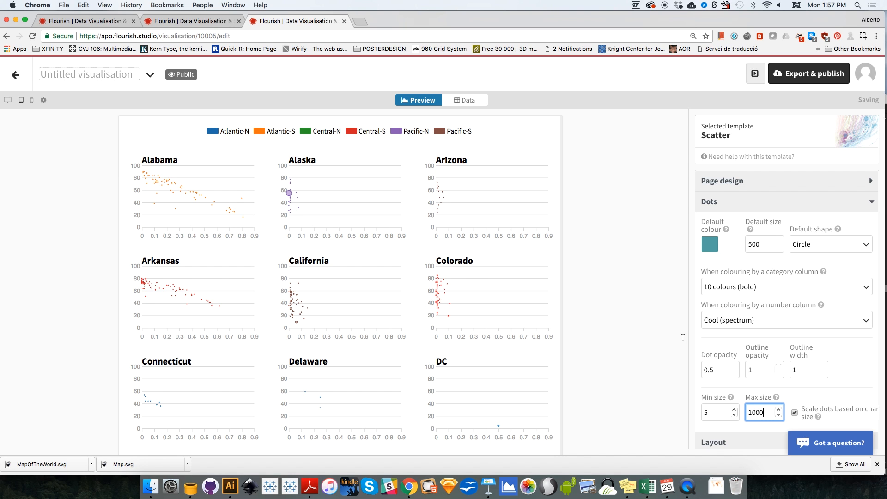
double_click(743, 412)
type("10000")
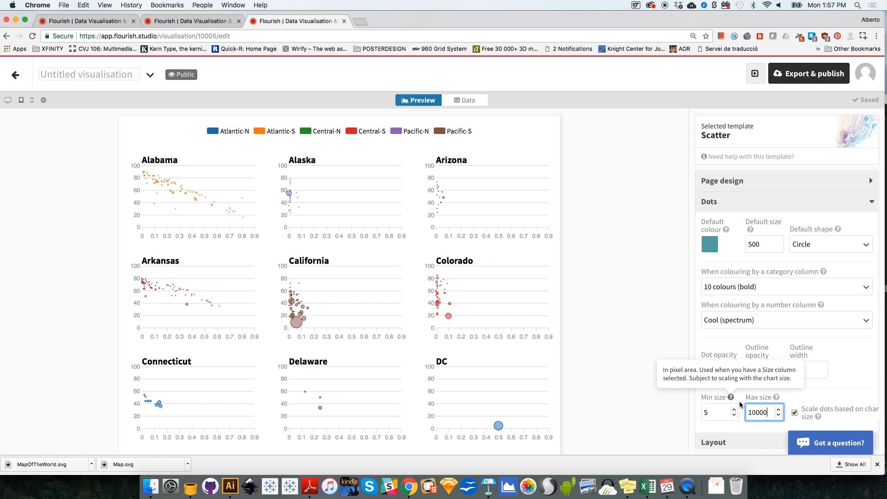
Step: Try much larger maximum dot sizes of 1000000, 500000 and 200000
left_click_drag(768, 415, 736, 414)
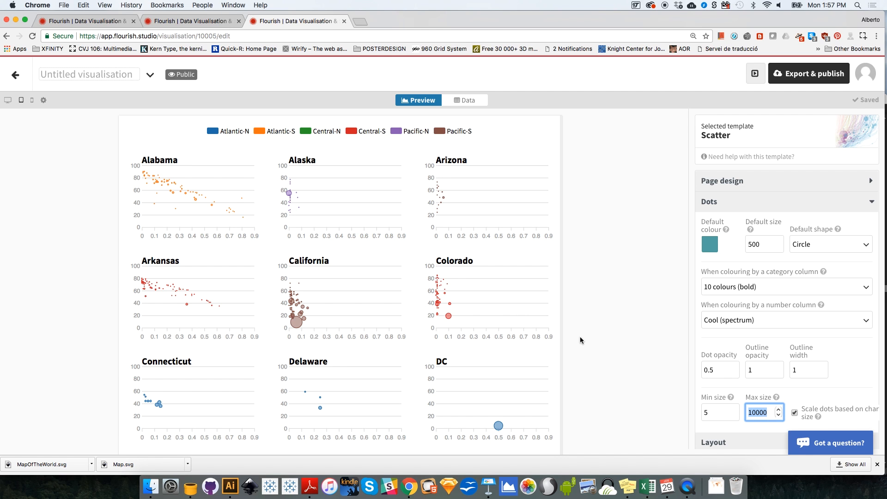
type("1000000")
double_click(757, 413)
type("500")
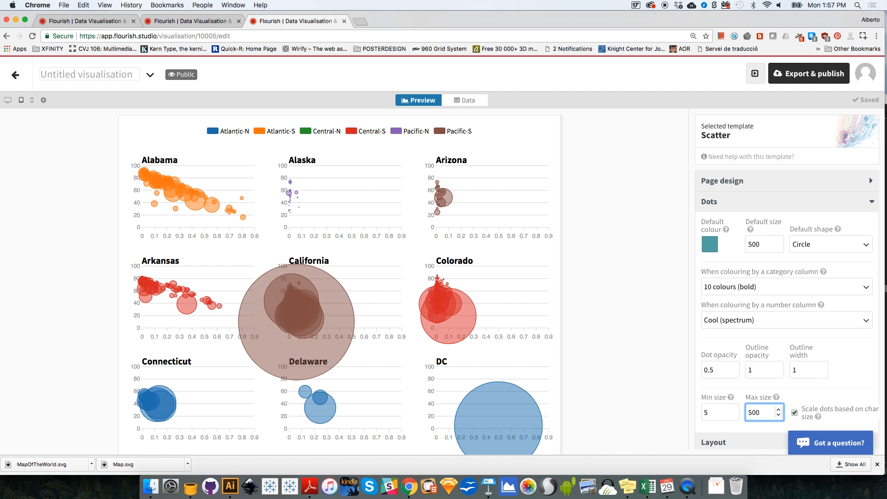
type("000")
left_click(758, 415)
type("1200000")
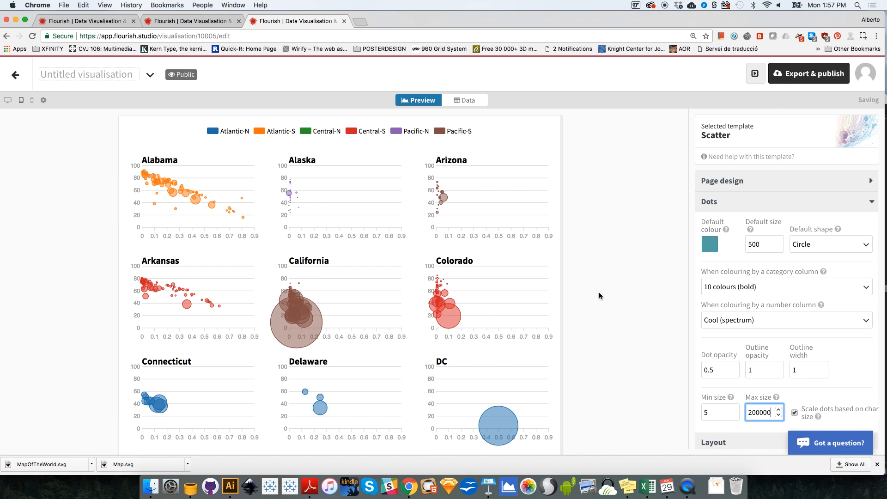
Step: Set the maximum dot size to 100000 and look through the grid of state charts
double_click(760, 412)
type("100000")
left_click(611, 239)
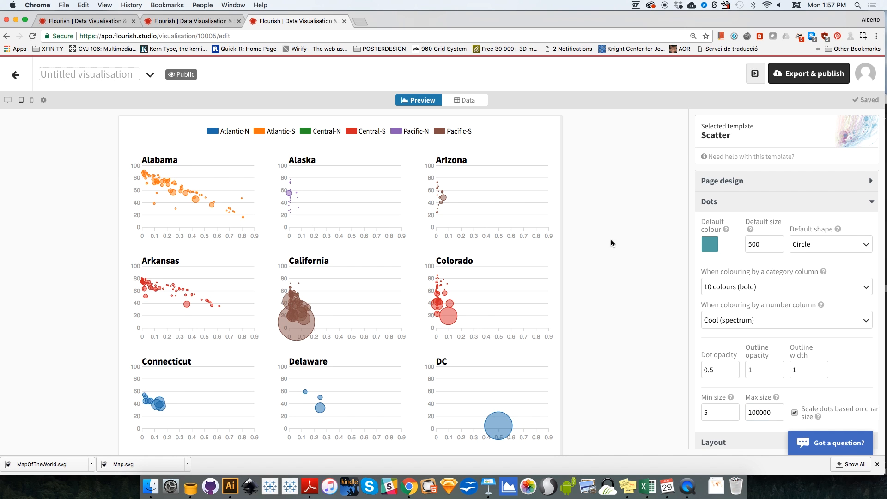
scroll(610, 239, "down", 5)
scroll(610, 239, "down", 9)
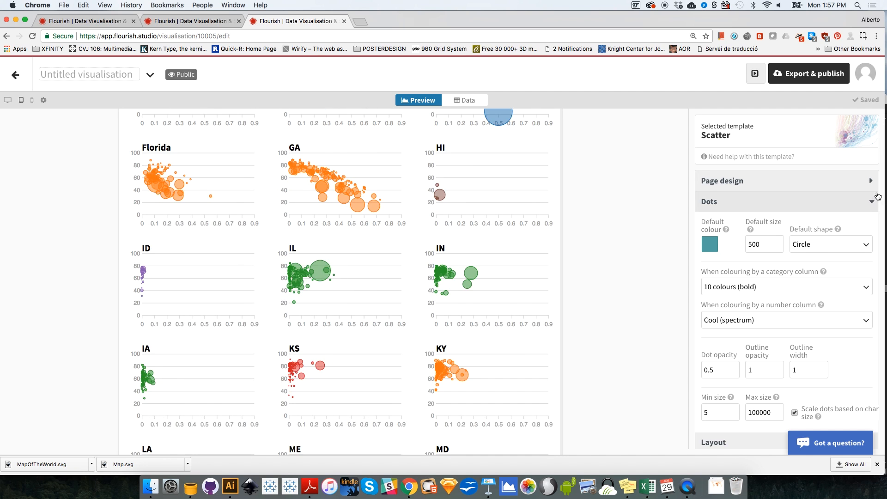
scroll(878, 196, "down", 2)
scroll(876, 229, "down", 6)
left_click_drag(877, 229, 855, 97)
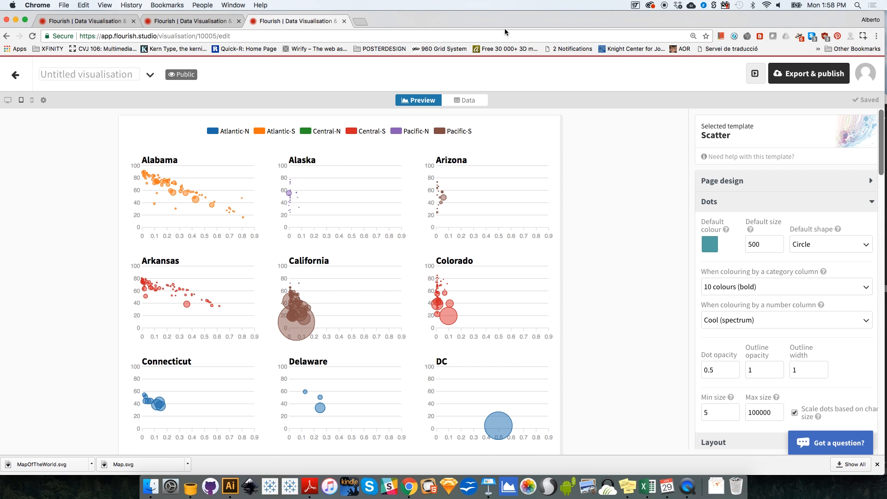
Step: Name the scatter visualisation "Relationship" and return to the projects overview
left_click(110, 73)
type("Rel")
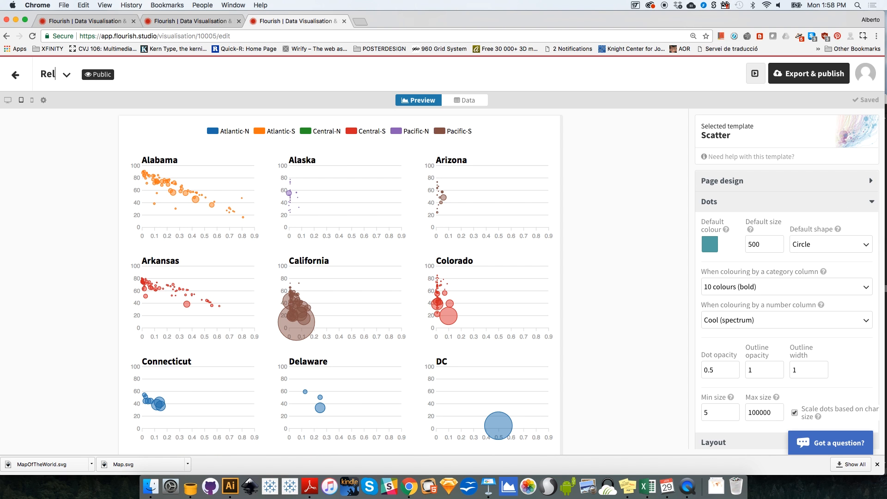
type("ationship")
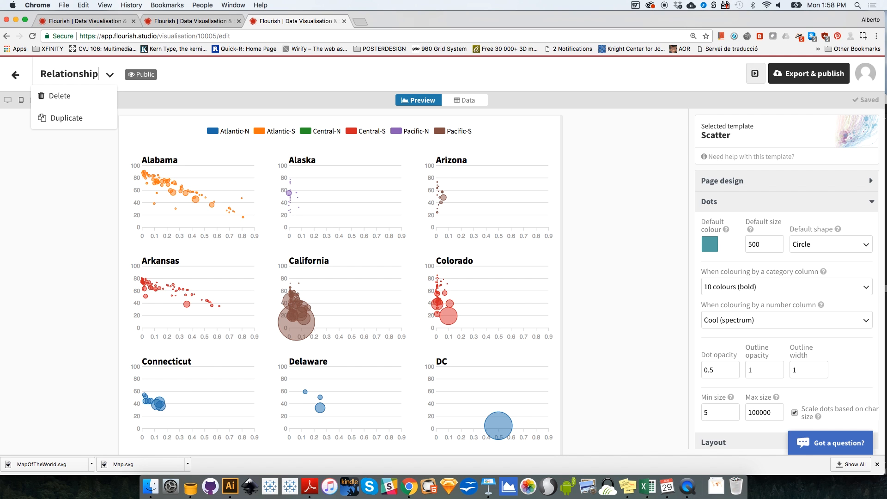
left_click(17, 76)
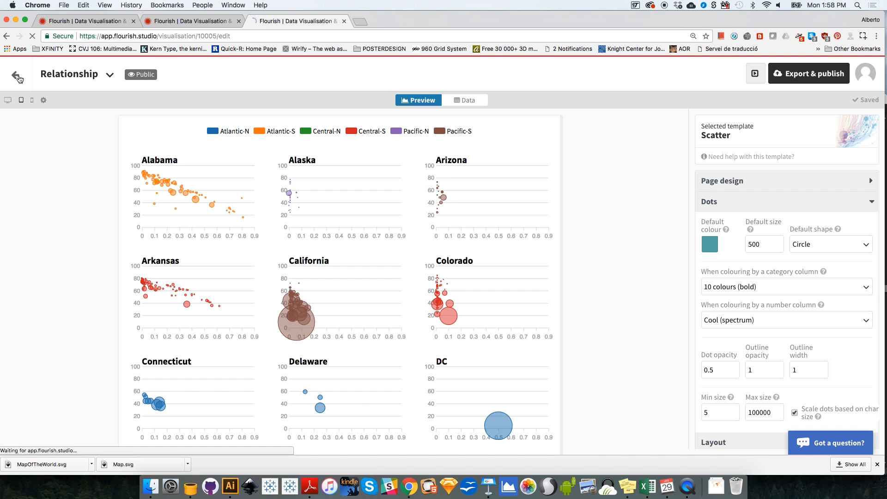